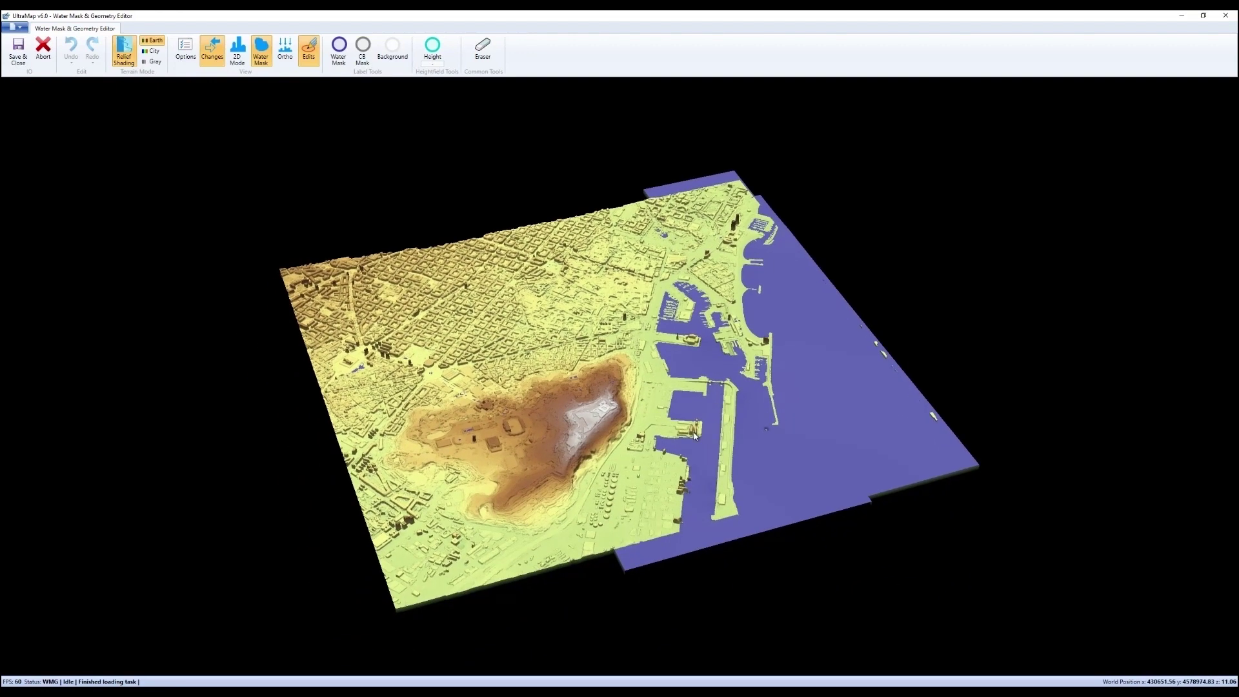
Hide the water mask overlay and examine the bare surface model around the harbour
scroll(695, 437, "up", 5)
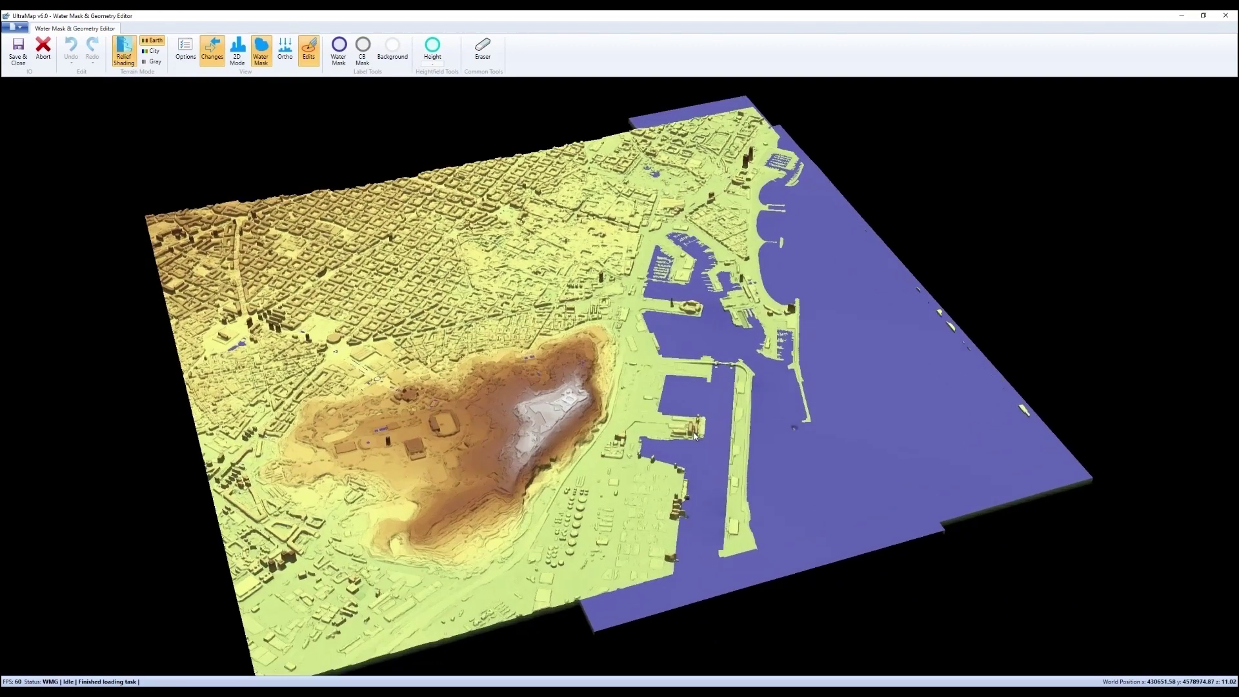
middle_click_drag(696, 436, 681, 368)
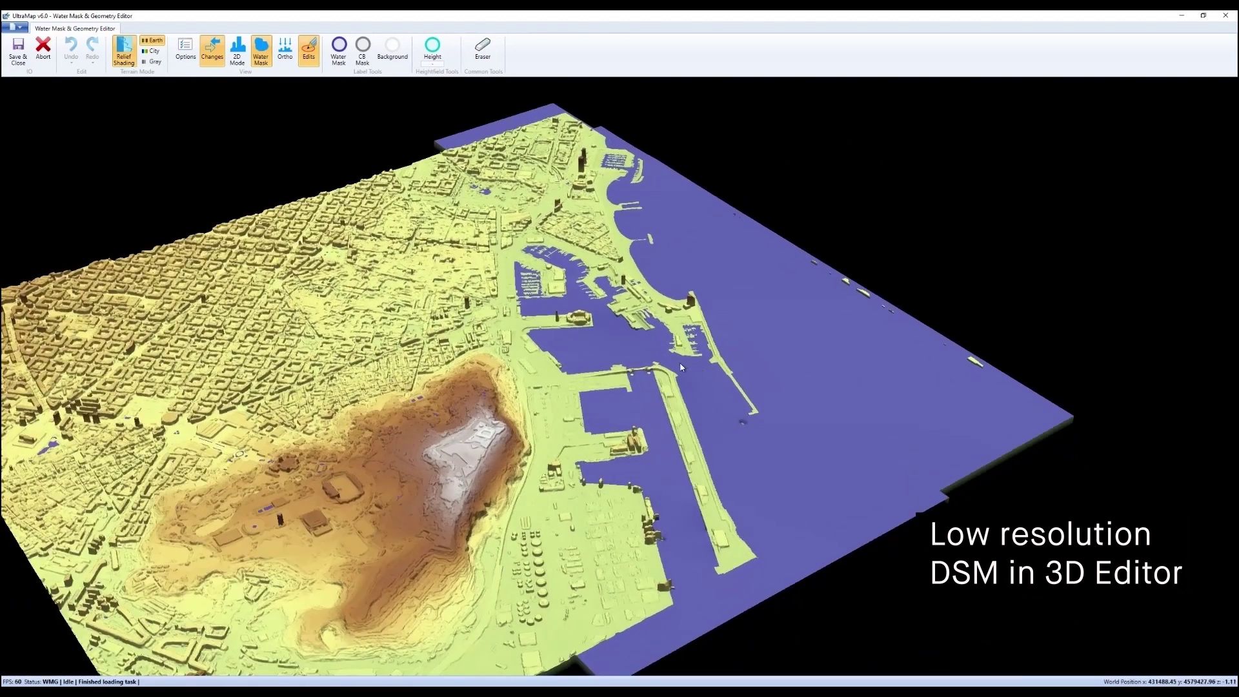
left_click(261, 58)
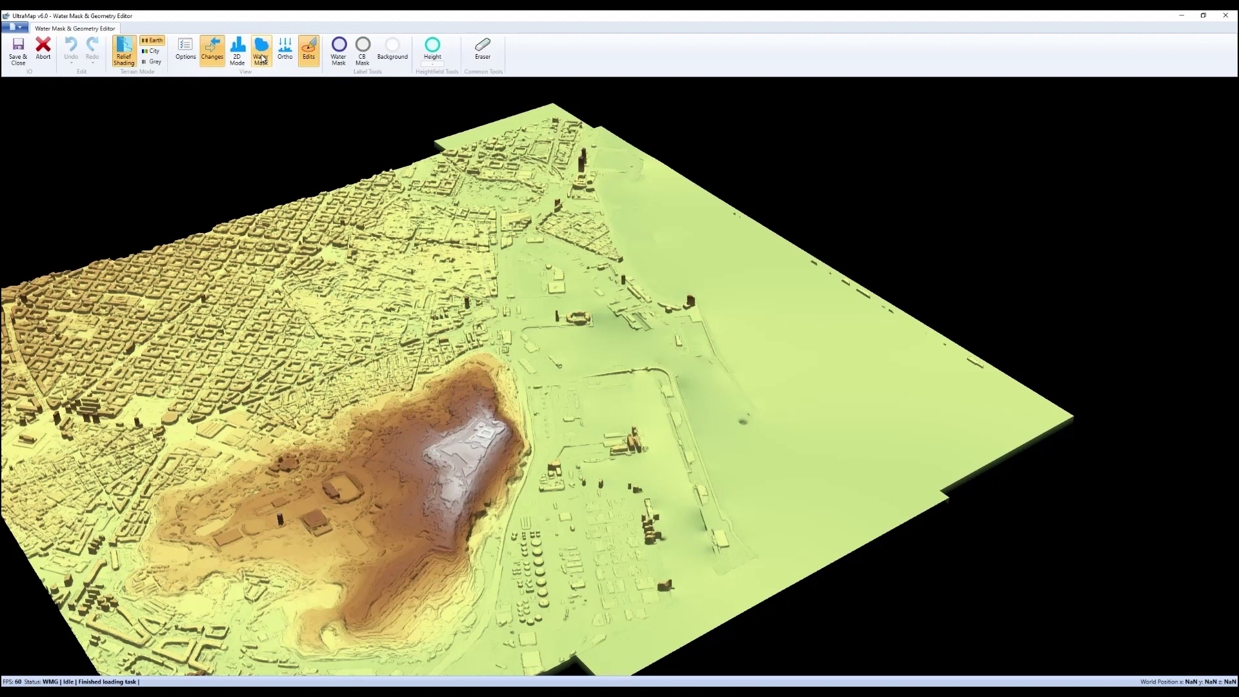
middle_click_drag(574, 308, 609, 331)
left_click_drag(610, 332, 591, 242)
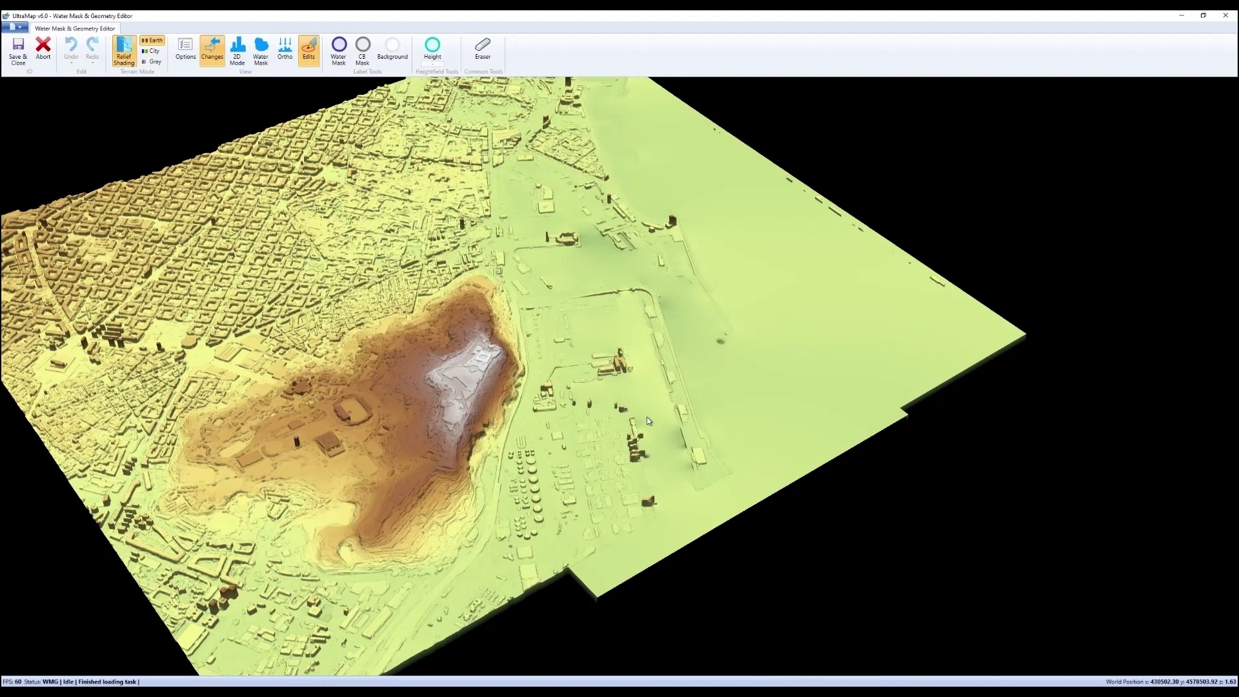
scroll(647, 417, "up", 3)
middle_click_drag(647, 417, 659, 410)
left_click_drag(547, 246, 660, 432)
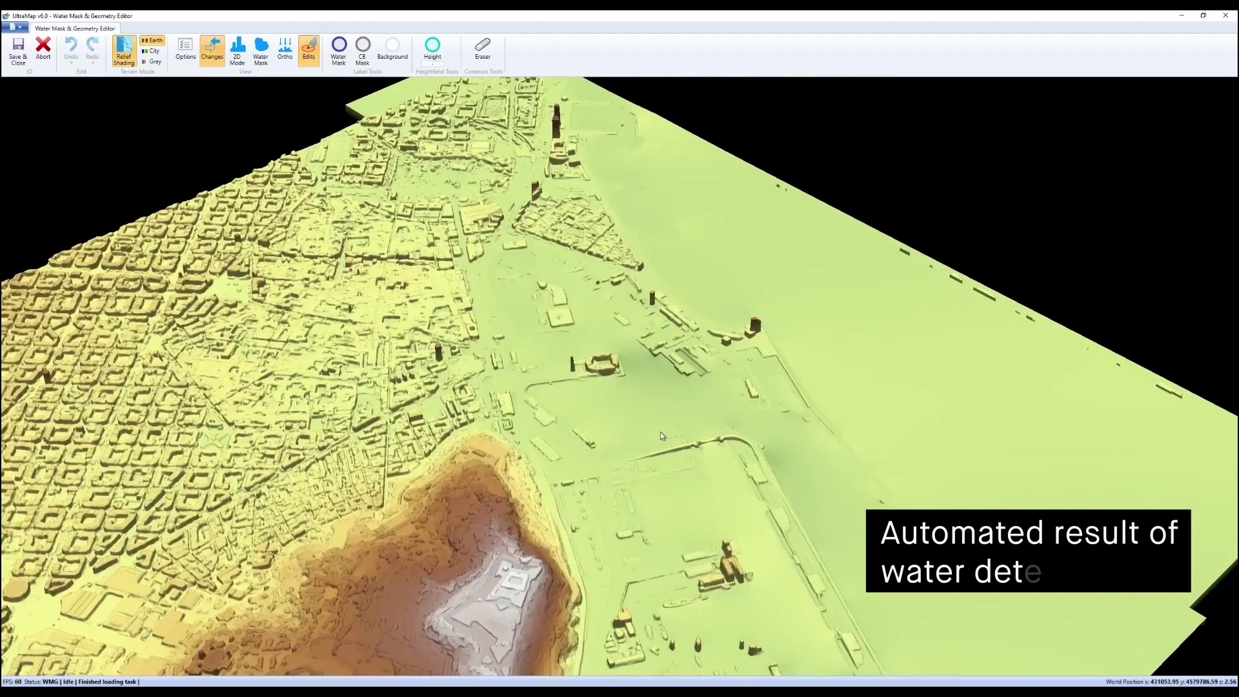
middle_click_drag(628, 362, 673, 355)
scroll(674, 358, "up", 3)
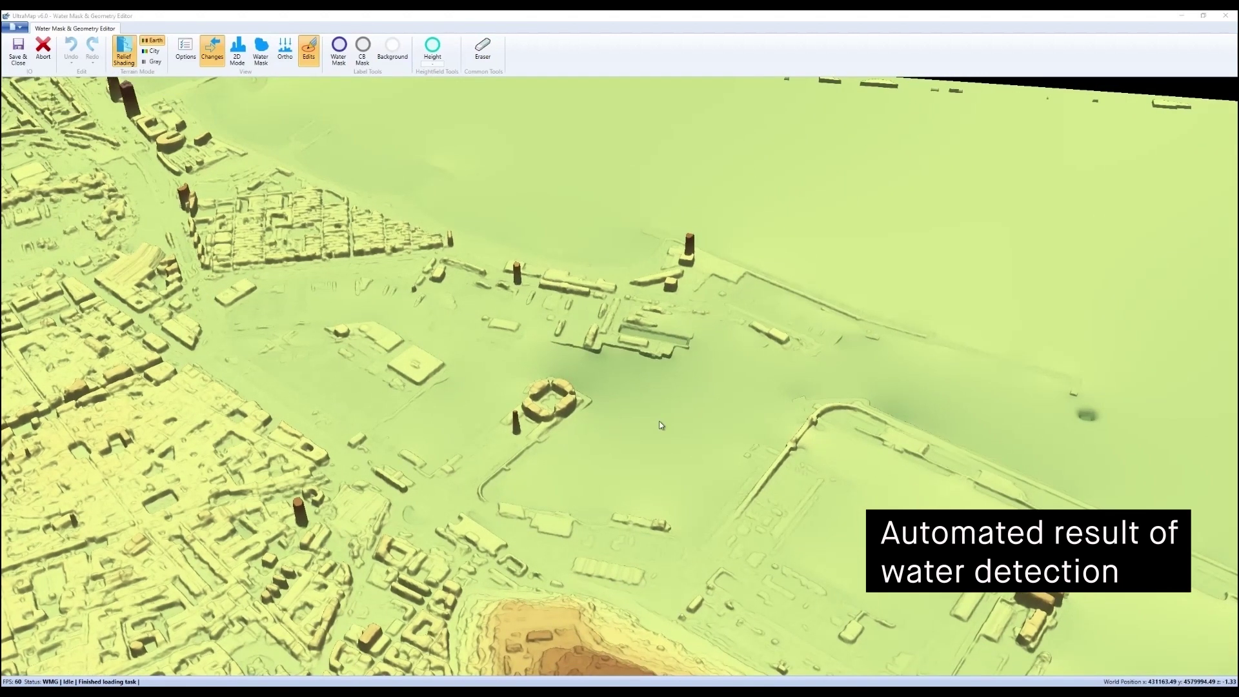
Drape the ortho imagery over the terrain and show the water mask overlay on the harbour and coastline
left_click(284, 55)
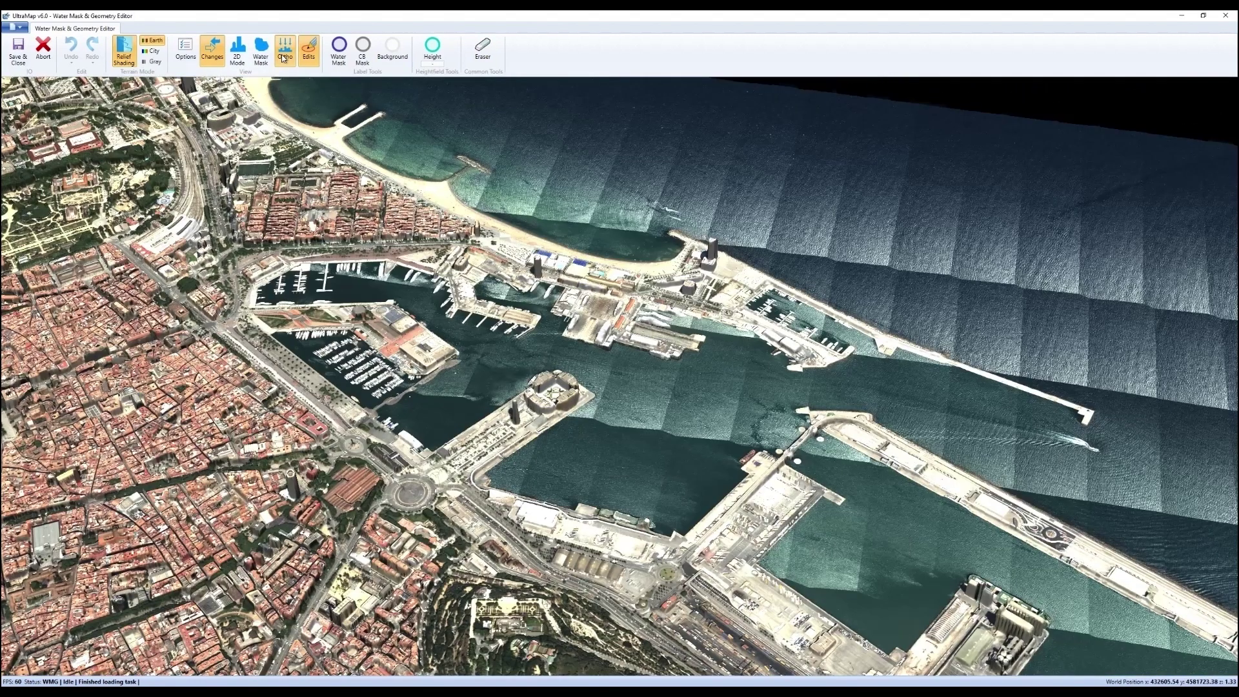
left_click_drag(575, 334, 527, 361)
middle_click_drag(527, 361, 591, 372)
left_click_drag(591, 372, 409, 342)
scroll(409, 342, "down", 5)
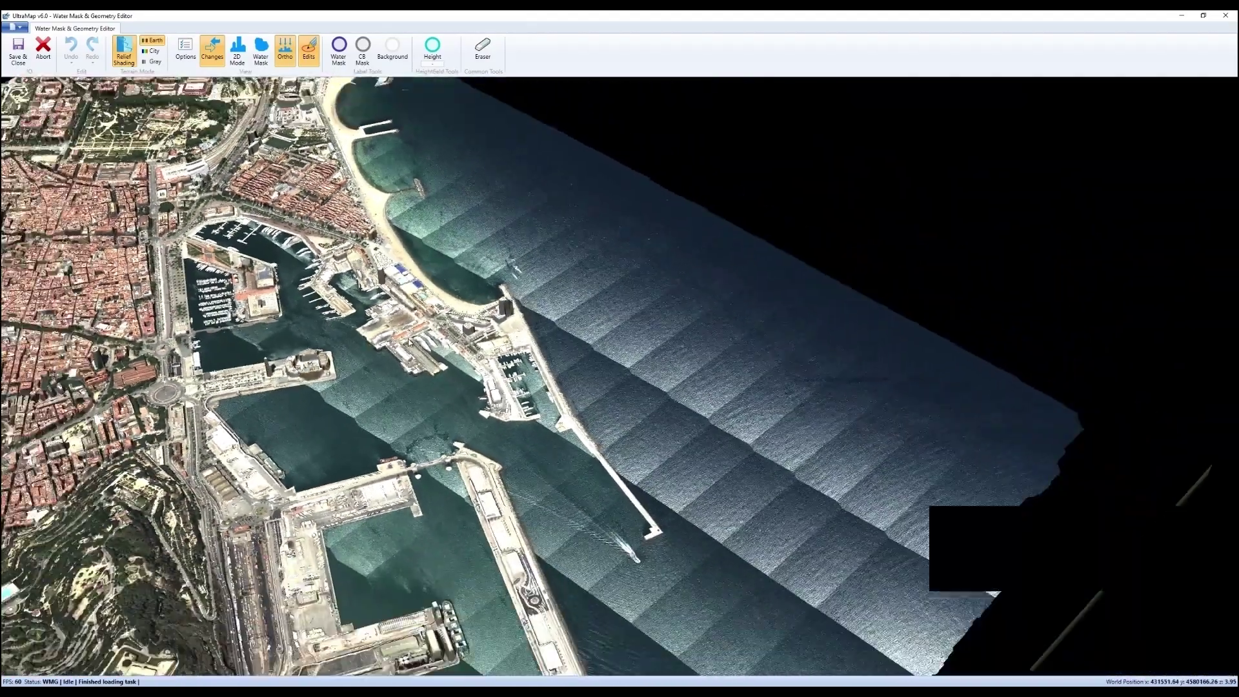
scroll(413, 362, "up", 4)
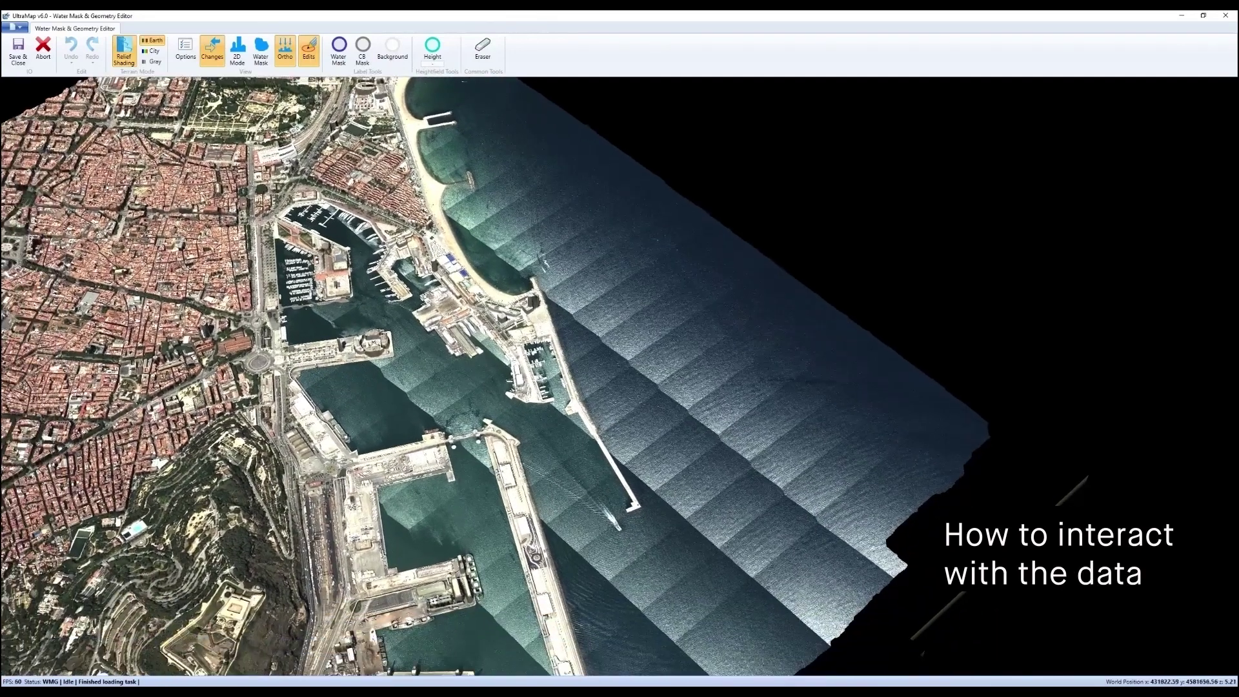
left_click(261, 53)
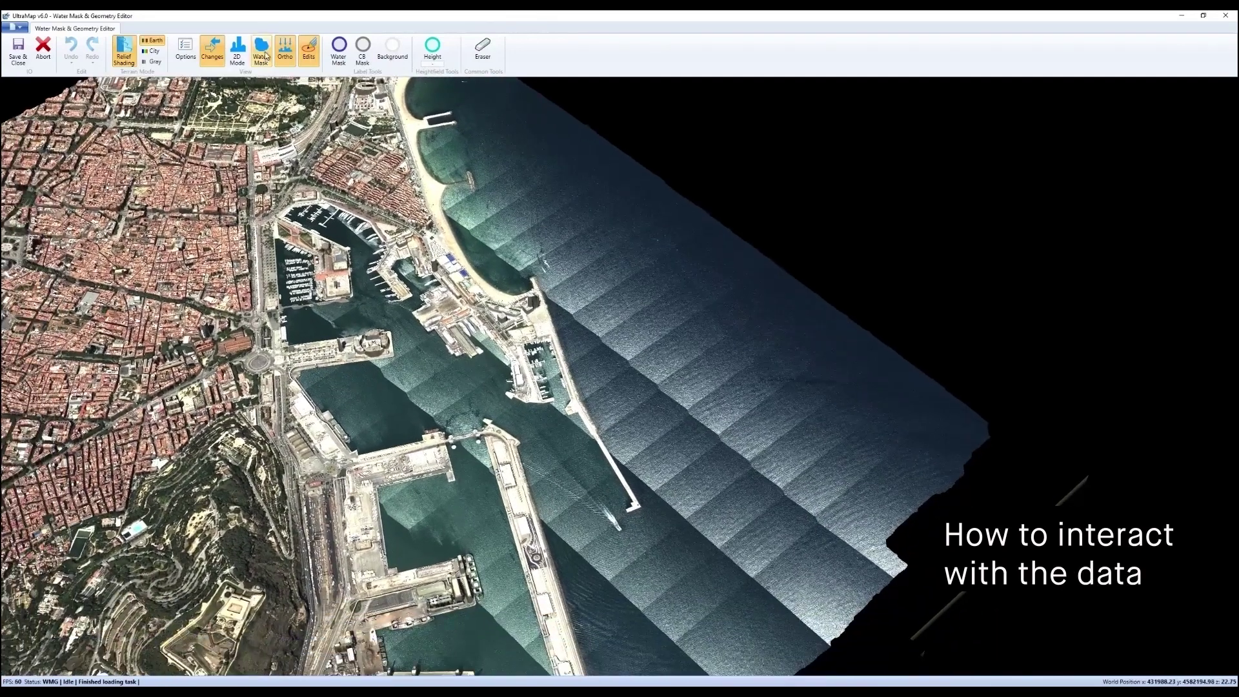
scroll(476, 345, "up", 2)
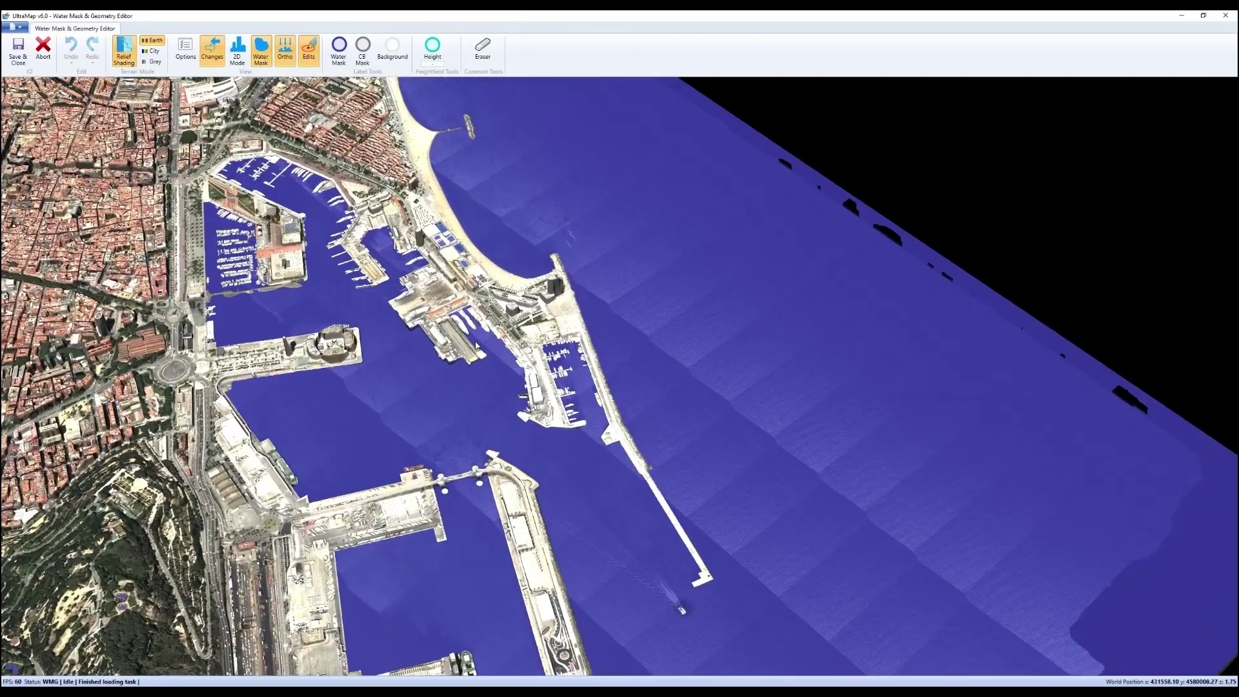
Add a four-sided water mask area over the city blocks and quay between the inner marina and the beach
left_click(339, 49)
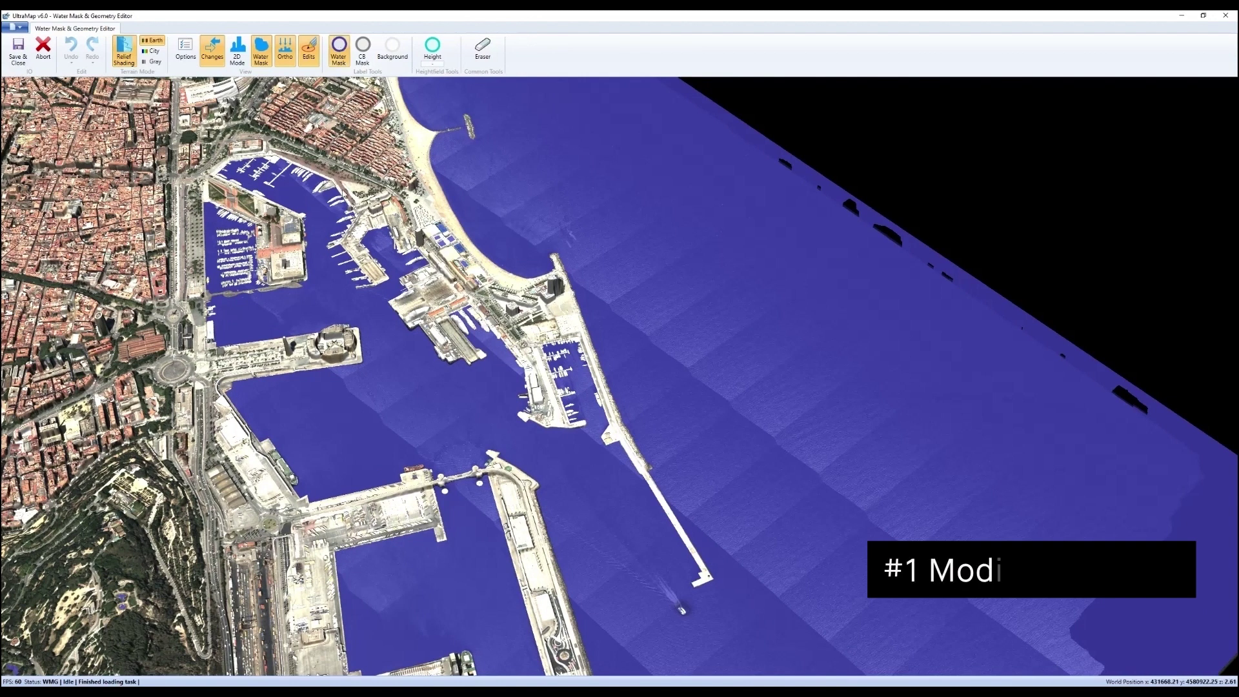
scroll(334, 221, "up", 3)
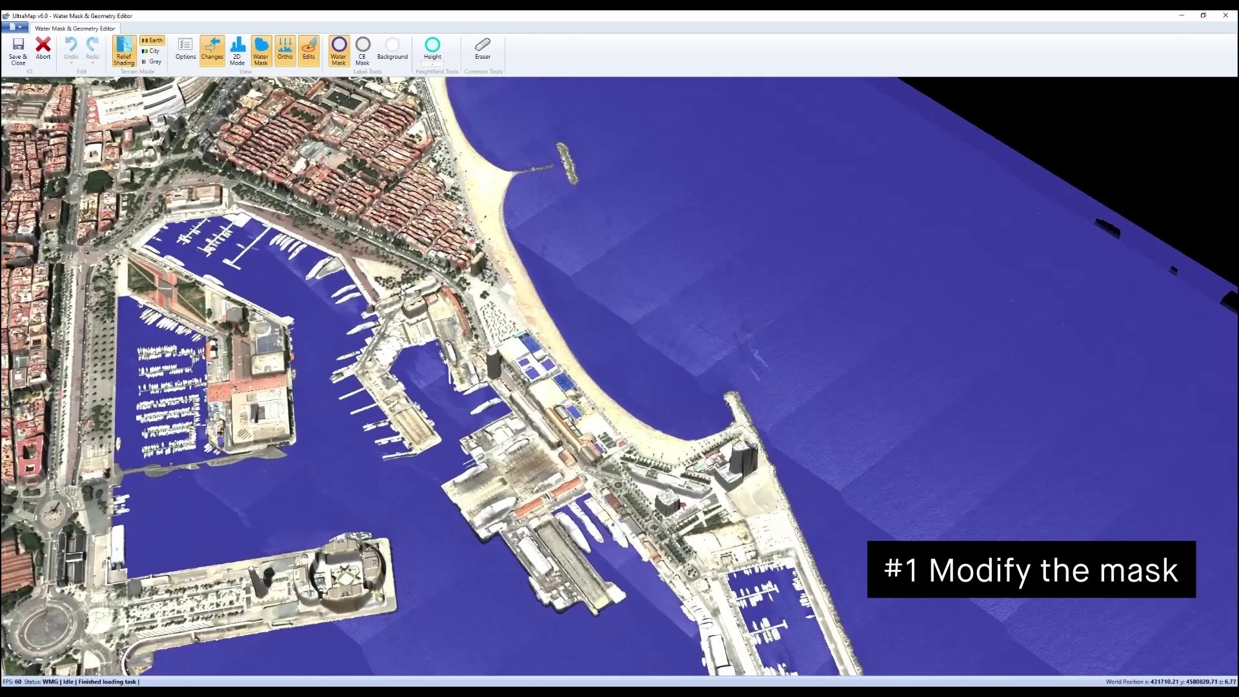
left_click(366, 211)
left_click(493, 298)
left_click(321, 355)
left_click(277, 226)
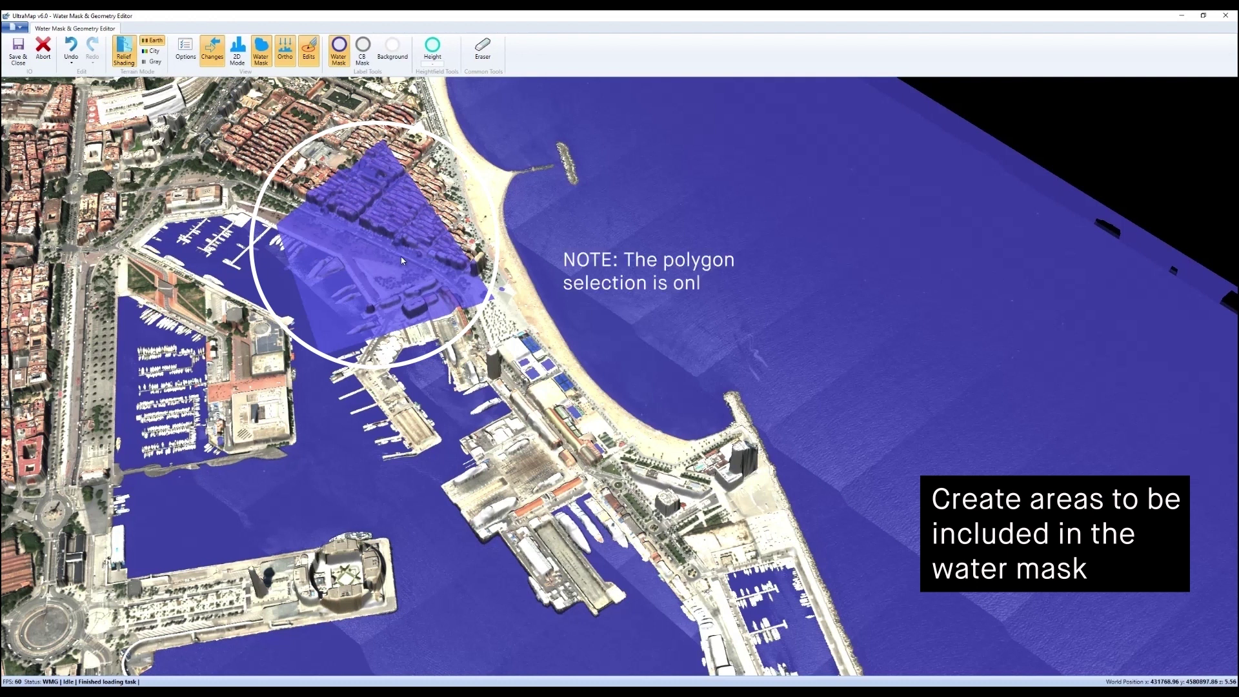
Undo the water mask area added beside the inner marina
middle_click_drag(412, 177, 415, 230)
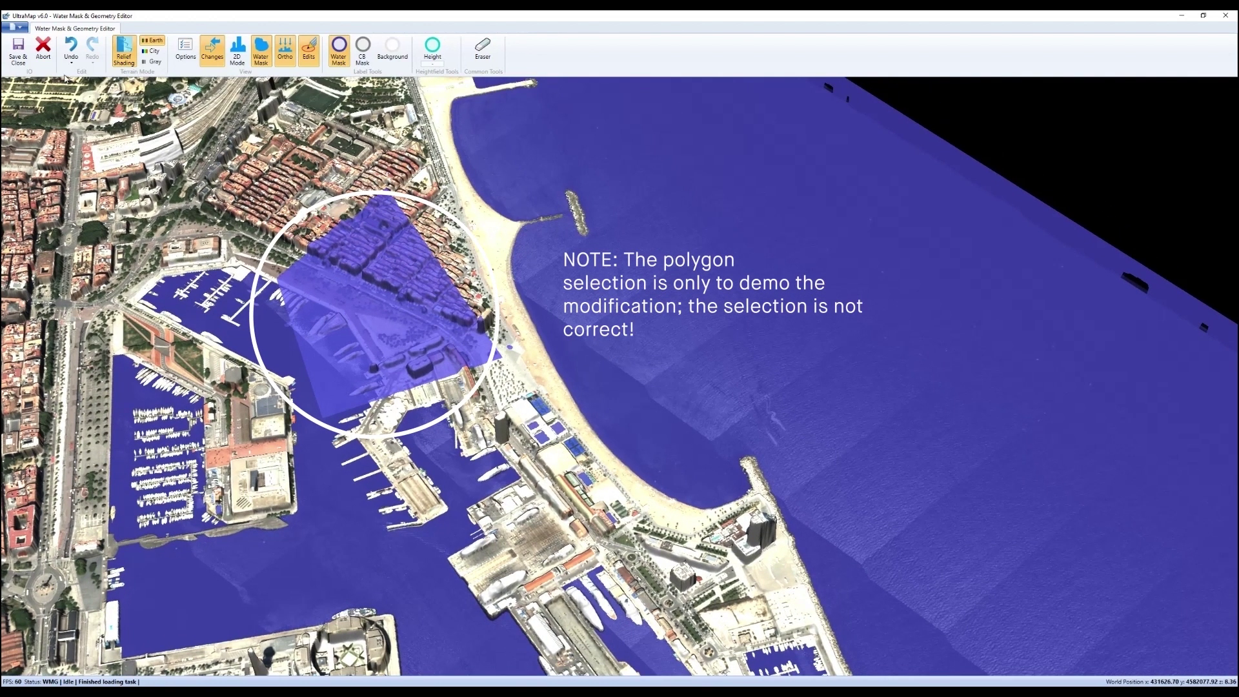
left_click(71, 46)
Examine the water mask along the harbour and coastline from several wide viewing angles
middle_click_drag(297, 209, 328, 154)
right_click_drag(327, 154, 342, 227)
scroll(342, 227, "down", 4)
scroll(342, 228, "down", 2)
middle_click_drag(343, 408, 350, 331)
right_click_drag(349, 330, 362, 276)
scroll(366, 282, "down", 3)
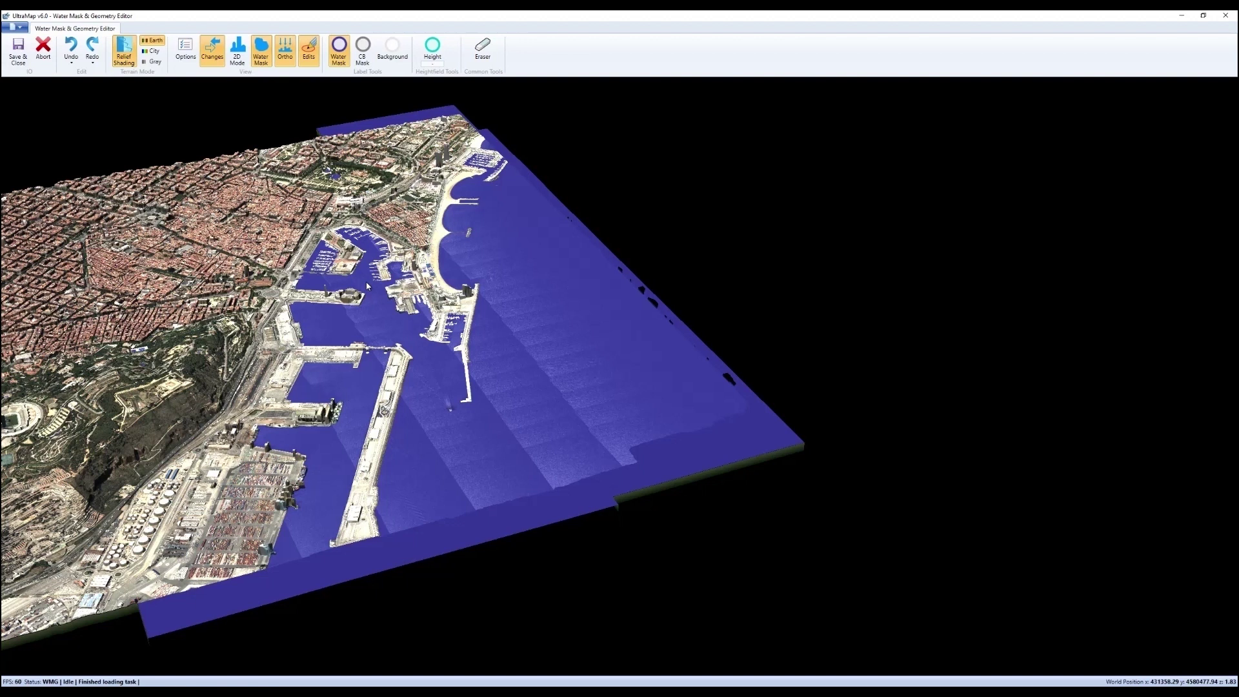
right_click_drag(366, 286, 351, 306)
middle_click_drag(352, 306, 445, 238)
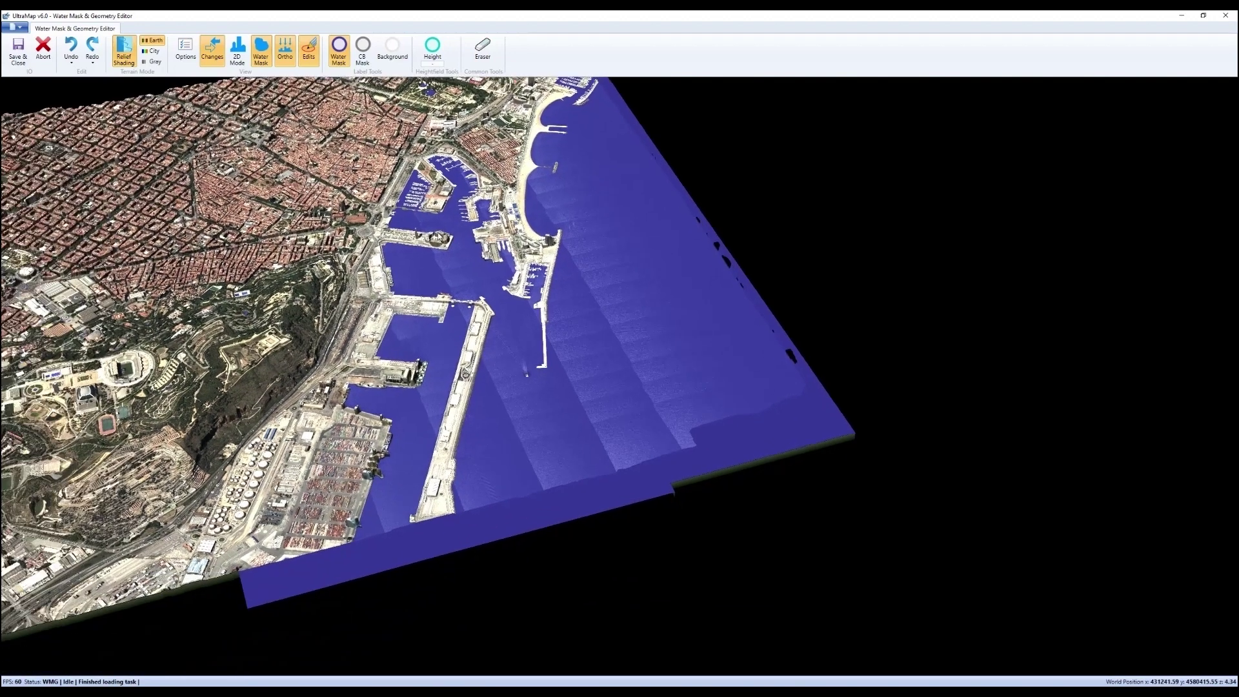
right_click_drag(444, 238, 428, 255)
middle_click_drag(429, 255, 412, 308)
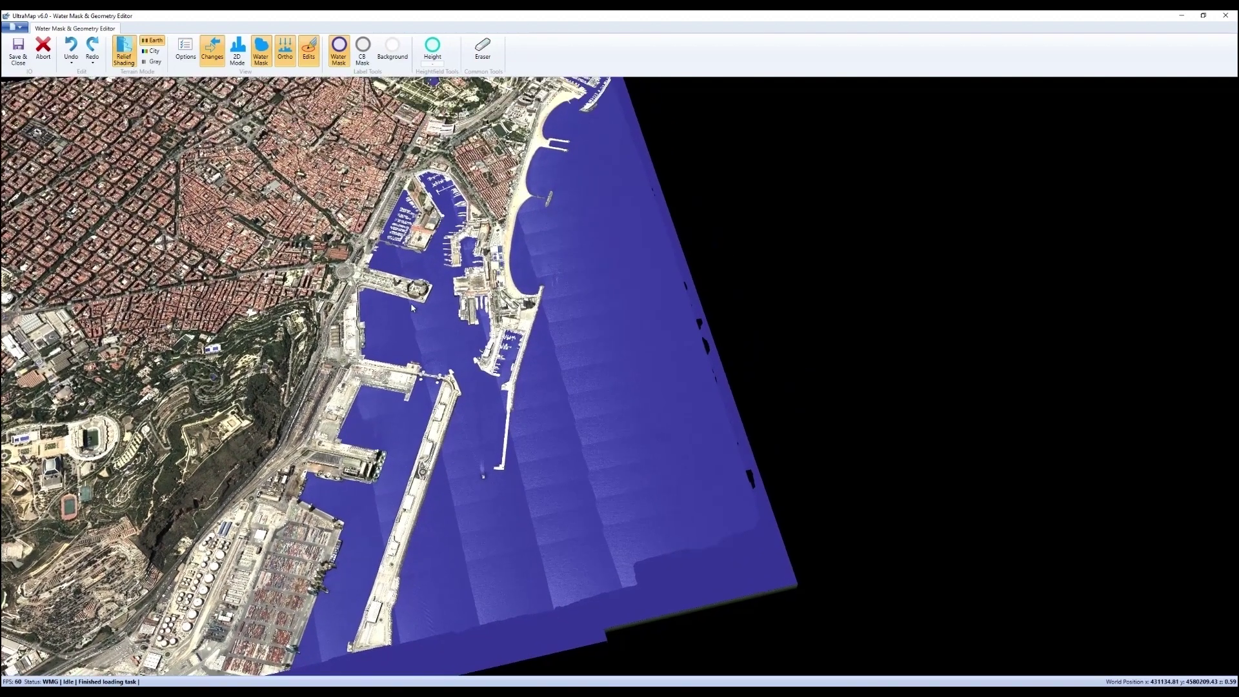
From the top view, apply a height of 0.15 to the masked harbour and sea water, including the southeastern corner
key("Home")
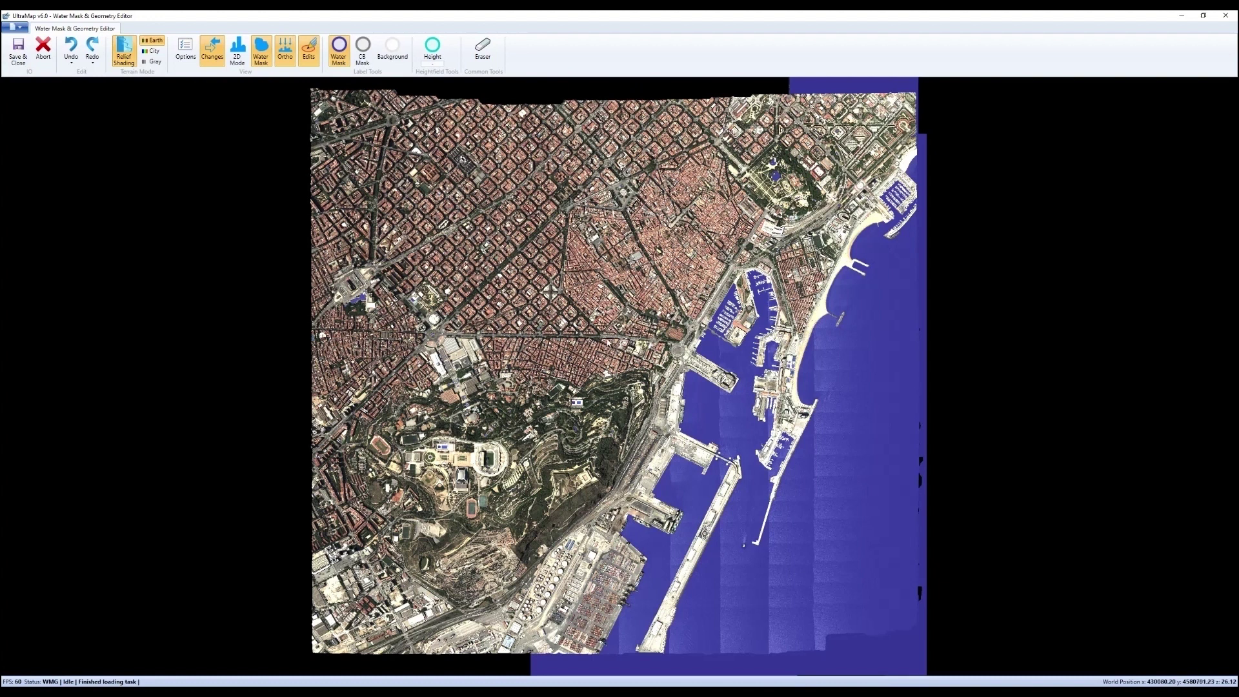
middle_click_drag(609, 344, 554, 298)
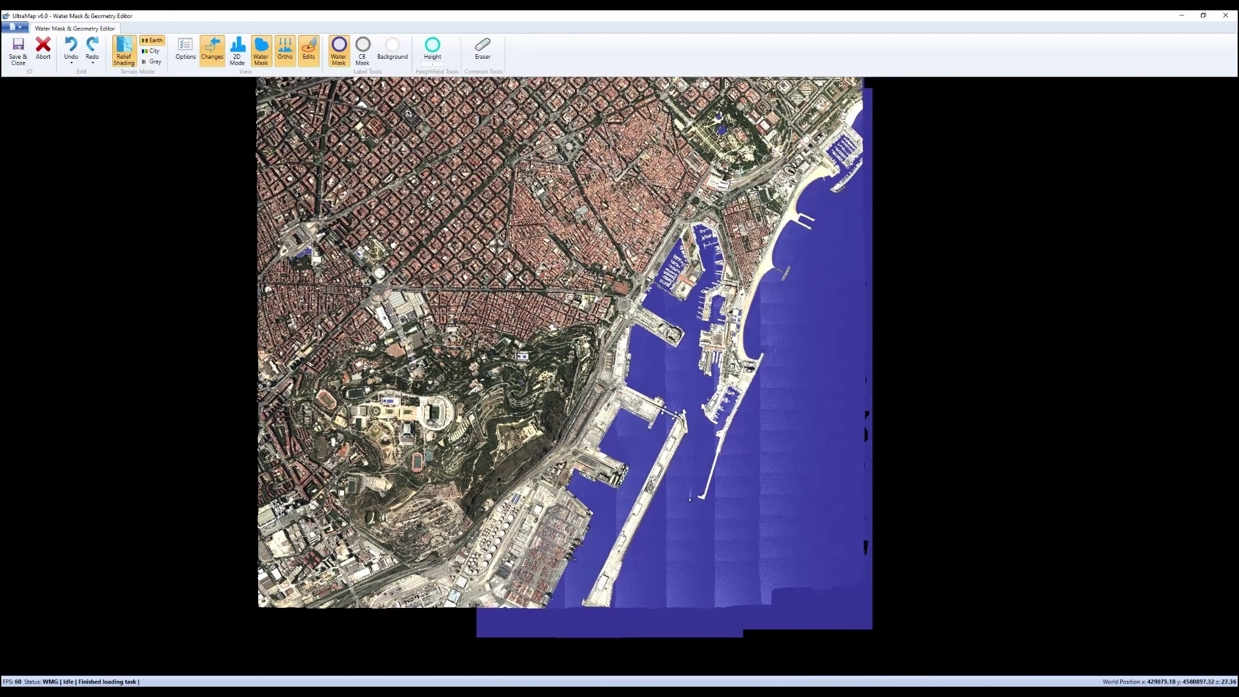
left_click(432, 49)
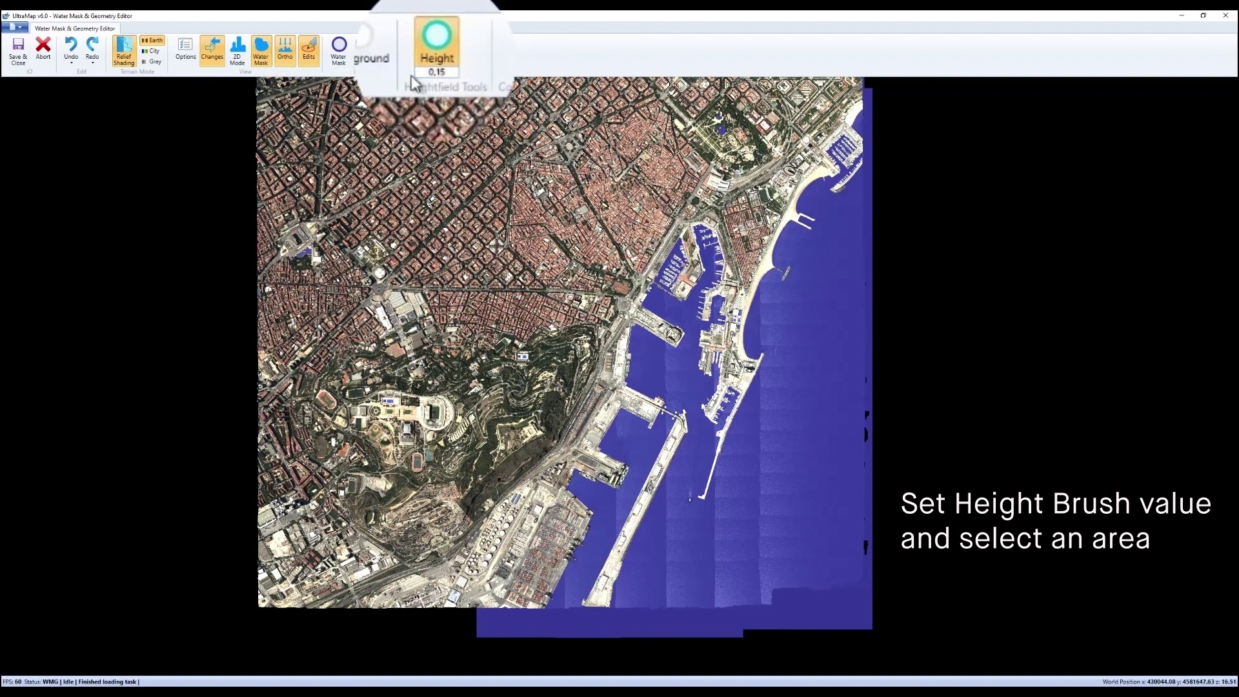
middle_click_drag(689, 326, 615, 340)
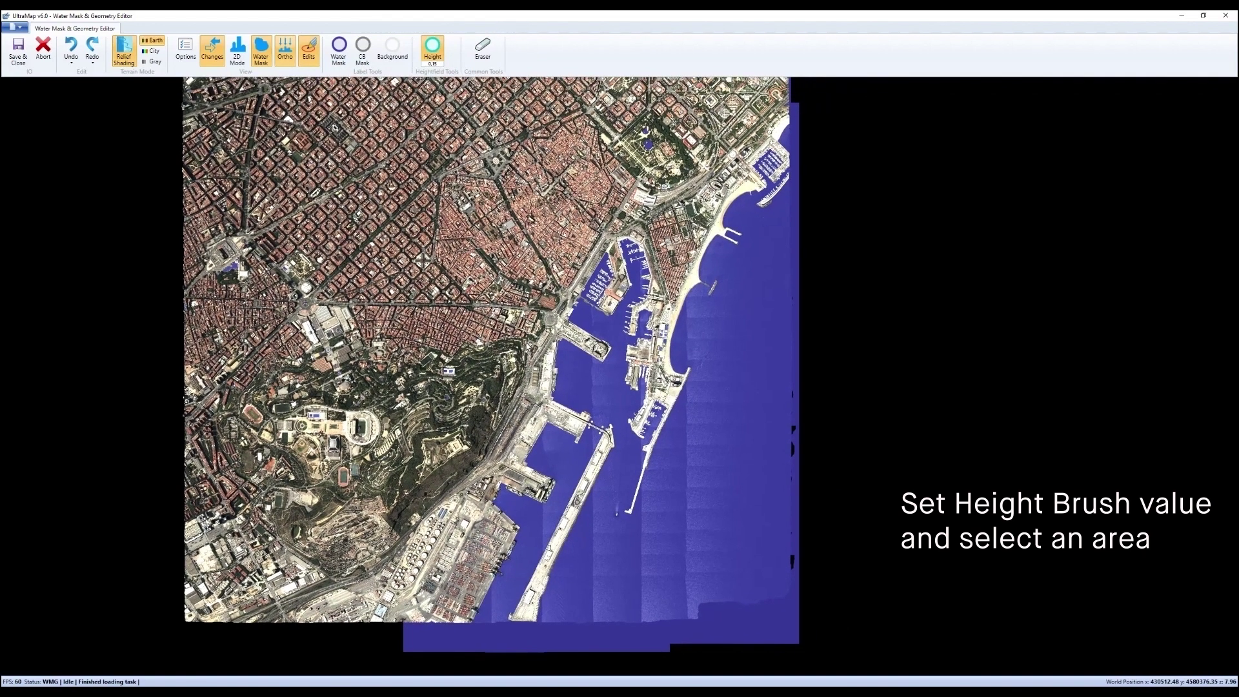
mouse_move(665, 267)
left_mouse_down()
mouse_move(645, 228)
mouse_move(591, 237)
mouse_move(516, 459)
mouse_move(401, 642)
mouse_move(734, 642)
mouse_move(888, 573)
mouse_move(841, 366)
mouse_move(814, 97)
mouse_move(796, 90)
mouse_move(798, 113)
left_mouse_up()
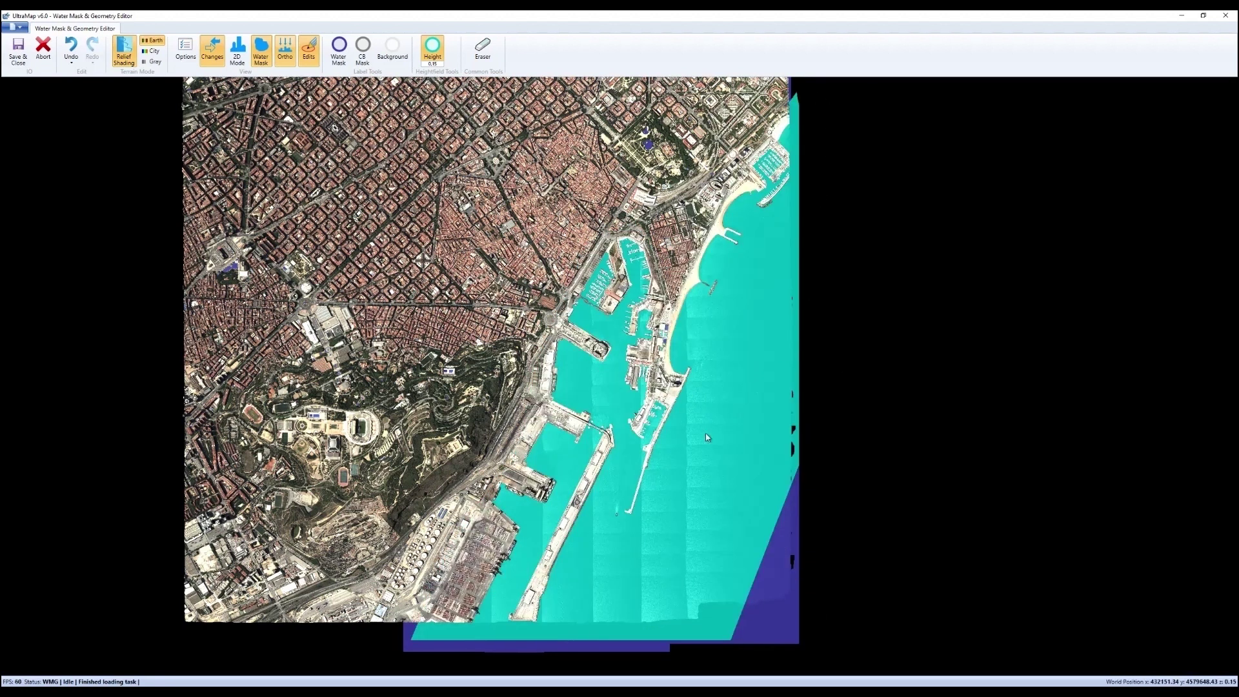
mouse_move(814, 468)
left_mouse_down()
mouse_move(810, 515)
mouse_move(758, 661)
mouse_move(720, 664)
mouse_move(716, 648)
left_mouse_up()
Inspect the reconstructed shorelines around the marina, inner piers and quays up close
middle_click_drag(573, 310, 508, 383)
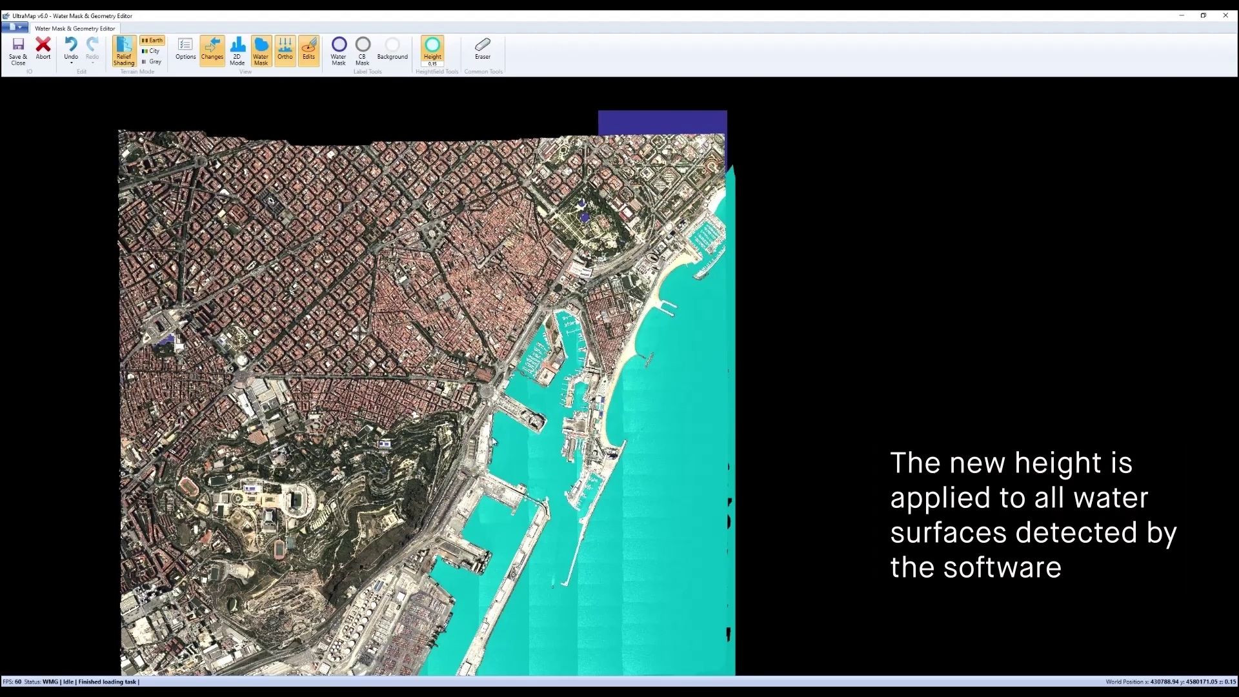
scroll(493, 441, "up", 5)
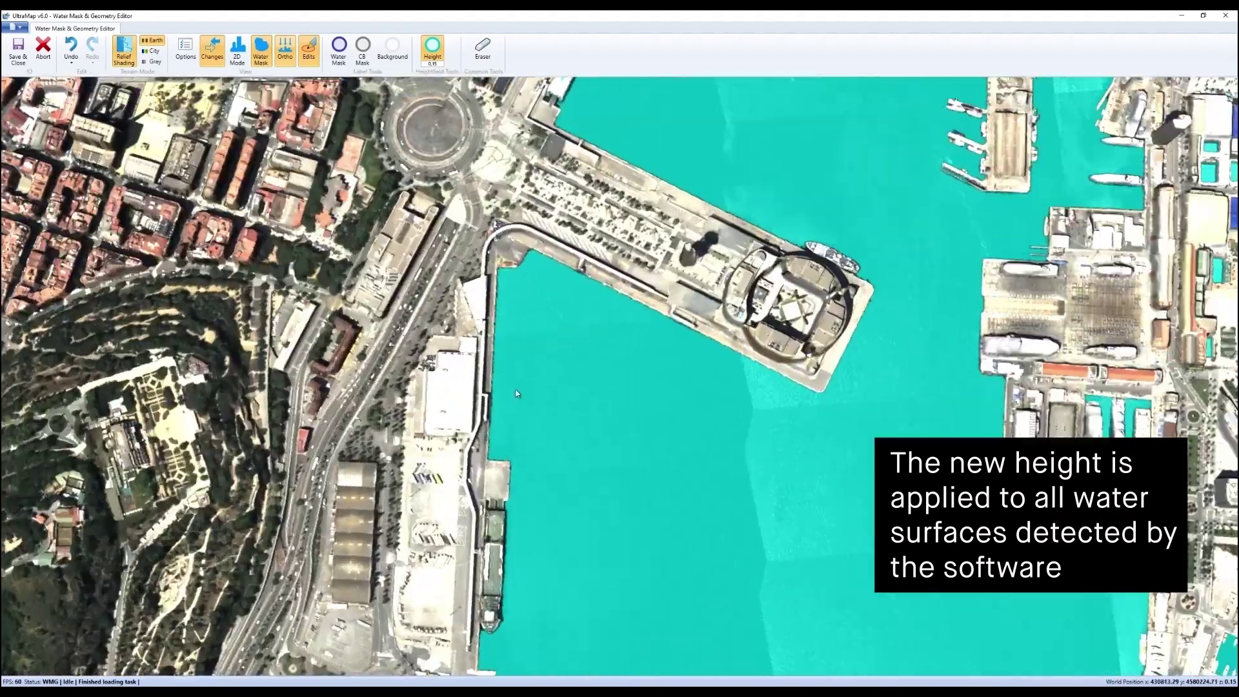
middle_click_drag(516, 393, 533, 509)
middle_click_drag(557, 335, 532, 460)
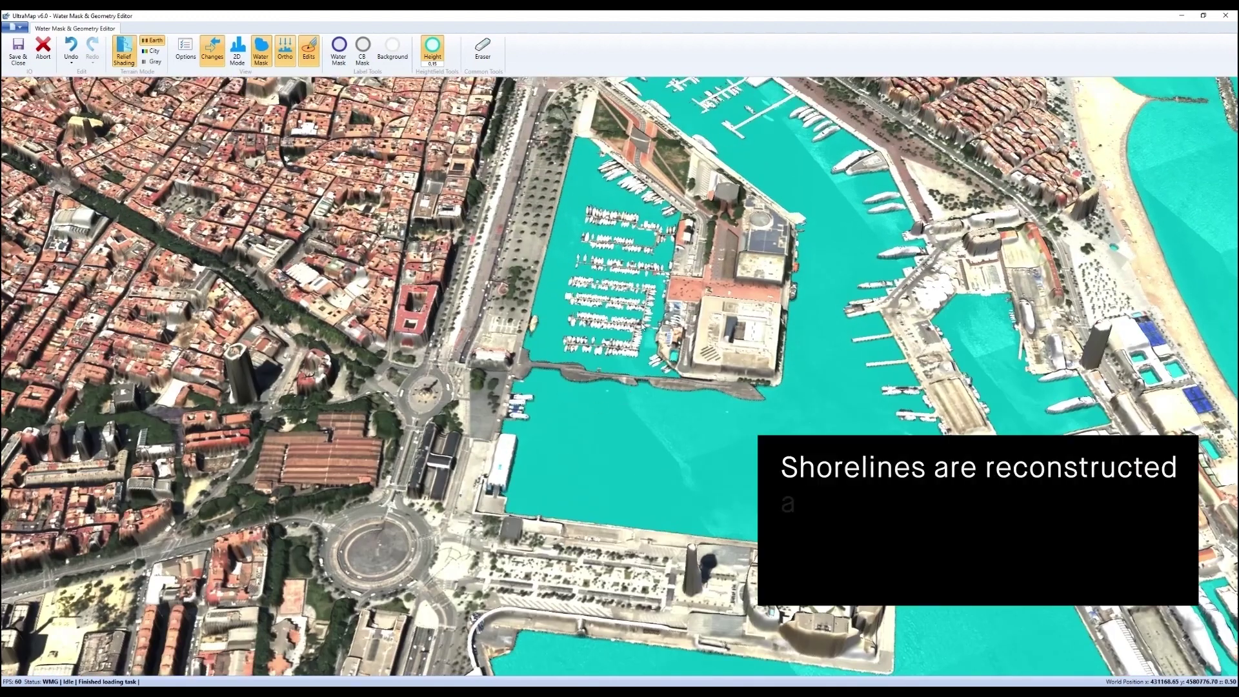
middle_click_drag(625, 239, 590, 370)
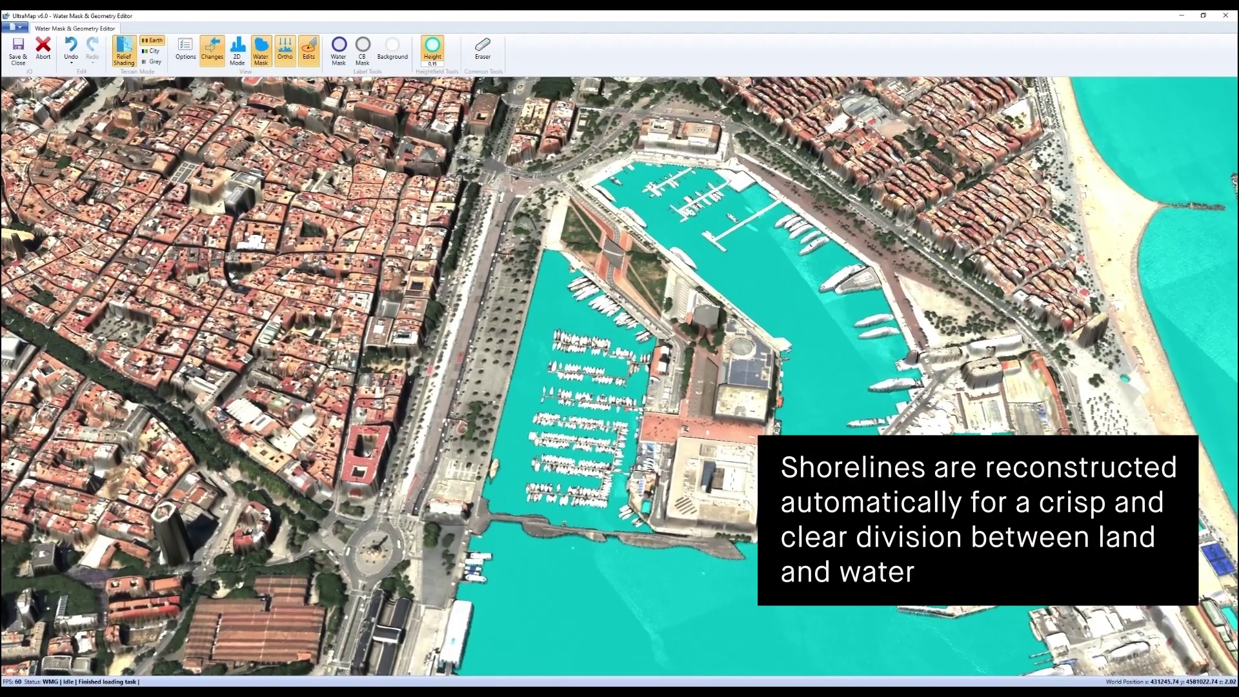
middle_click_drag(597, 325, 640, 320)
middle_click_drag(601, 254, 613, 330)
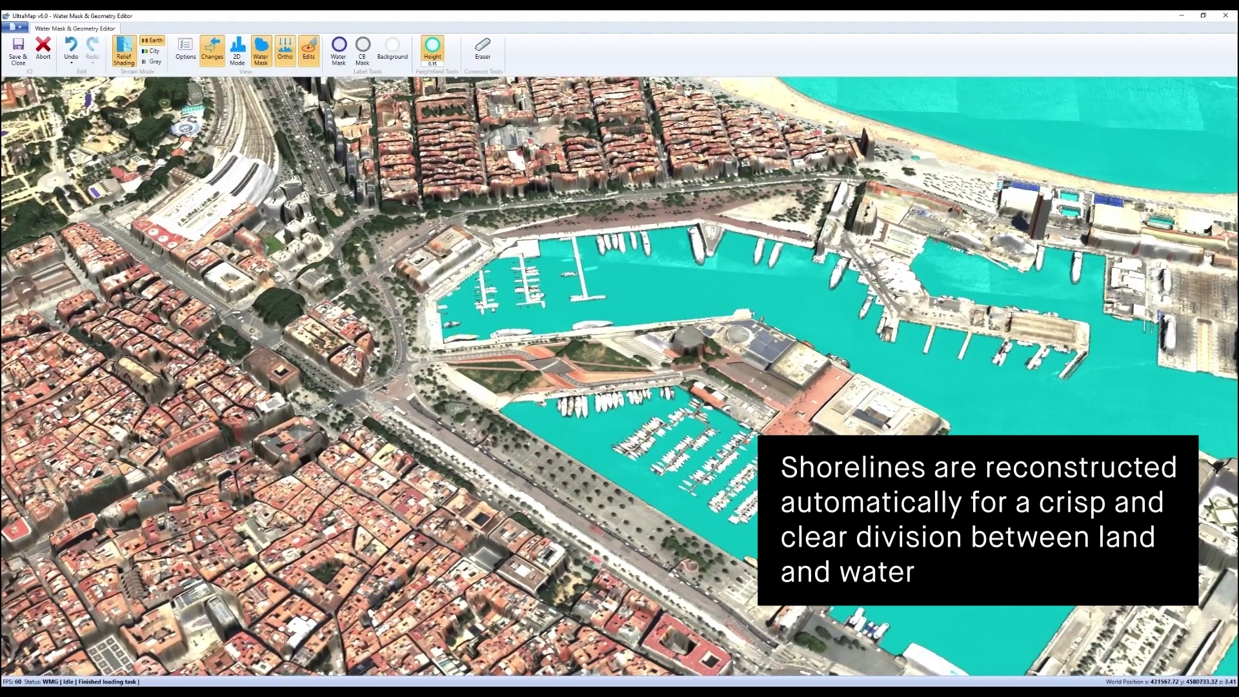
middle_click_drag(770, 252, 682, 318)
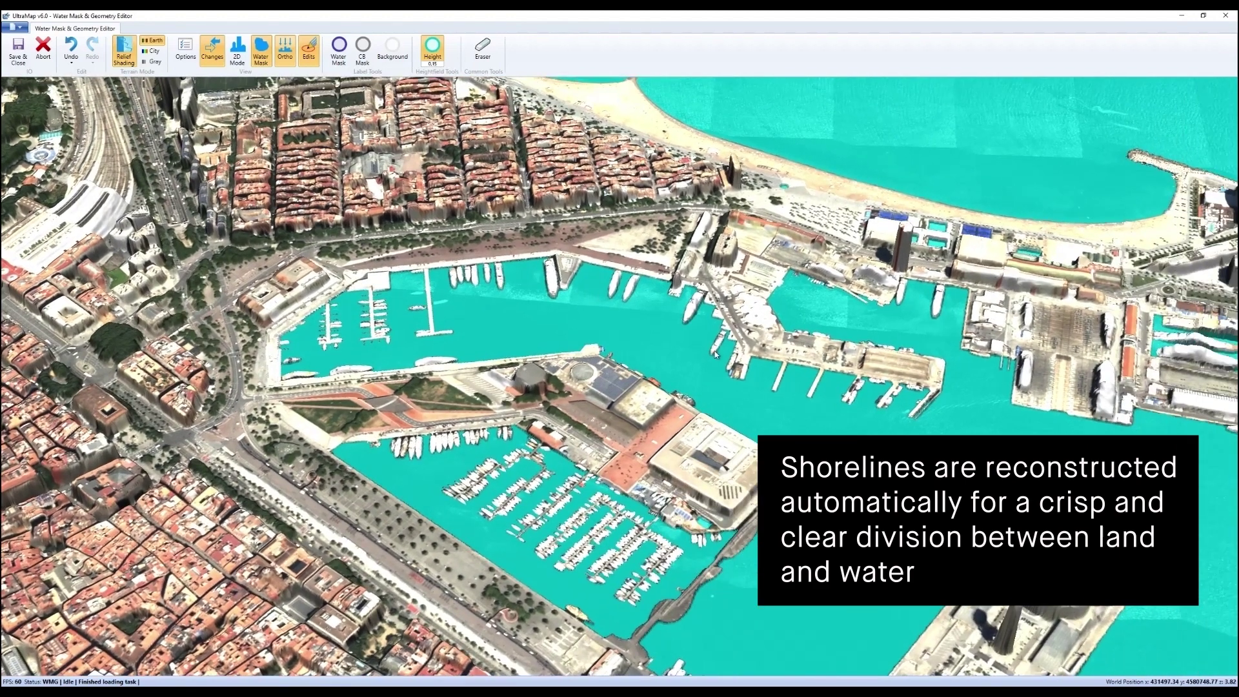
middle_click_drag(772, 384, 508, 309)
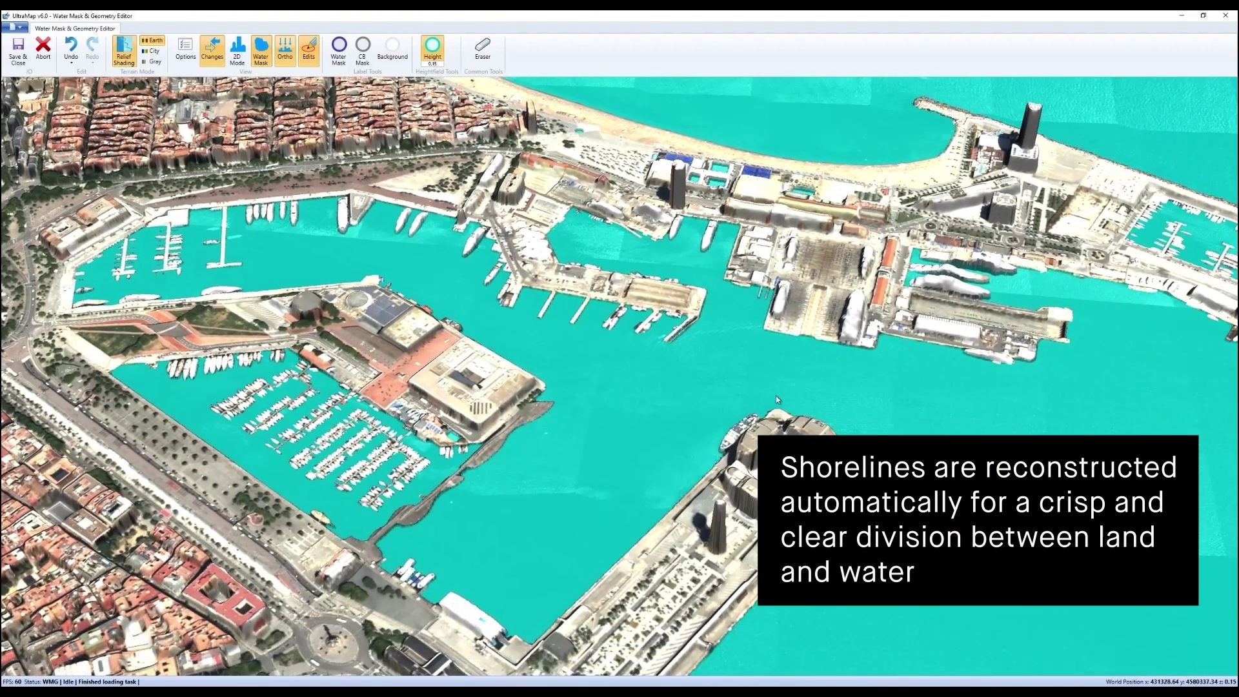
middle_click_drag(767, 396, 587, 347)
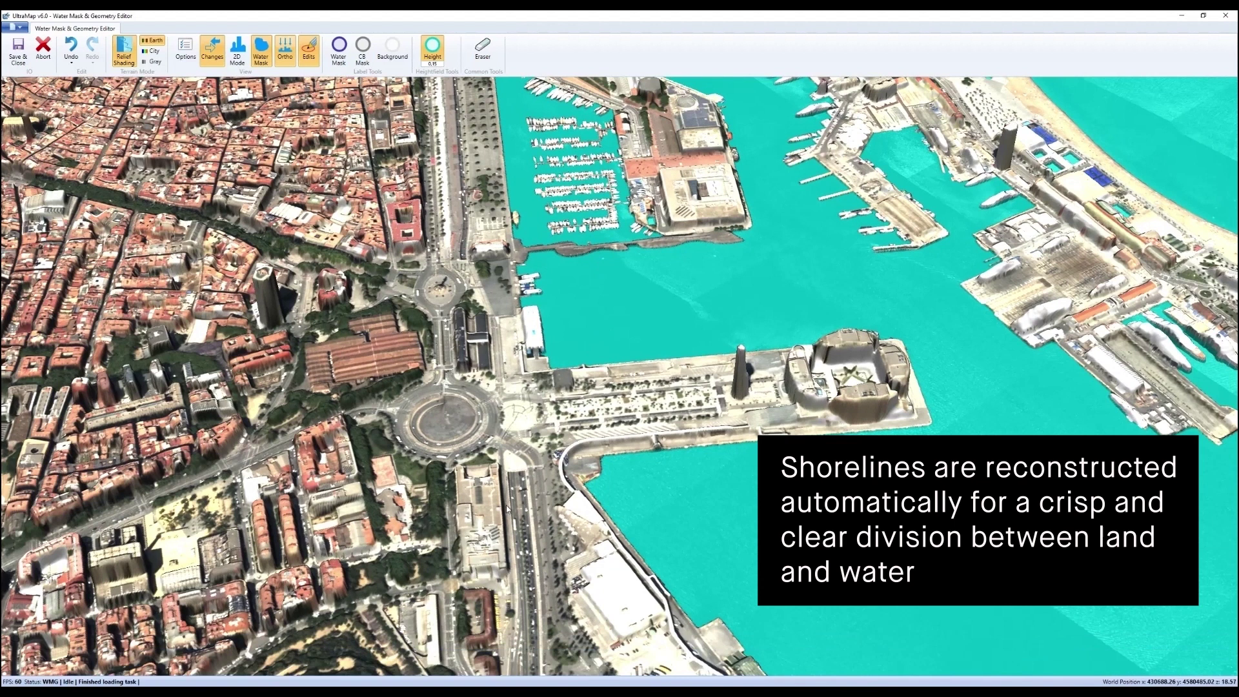
middle_click_drag(524, 447, 389, 363)
middle_click_drag(610, 392, 474, 381)
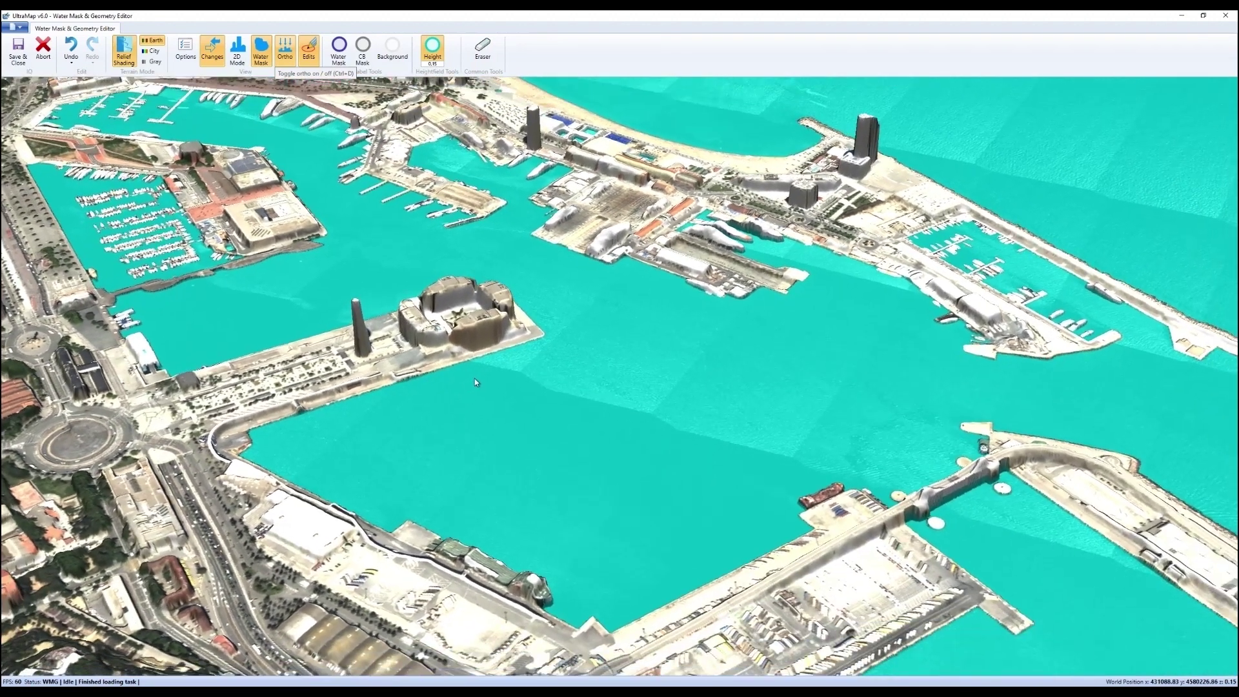
Inspect the shorelines of the outer harbour, breakwater and beach, and hide the ortho imagery to view the edited surface
middle_click_drag(581, 356, 461, 405)
middle_click_drag(633, 394, 470, 417)
middle_click_drag(602, 408, 554, 398)
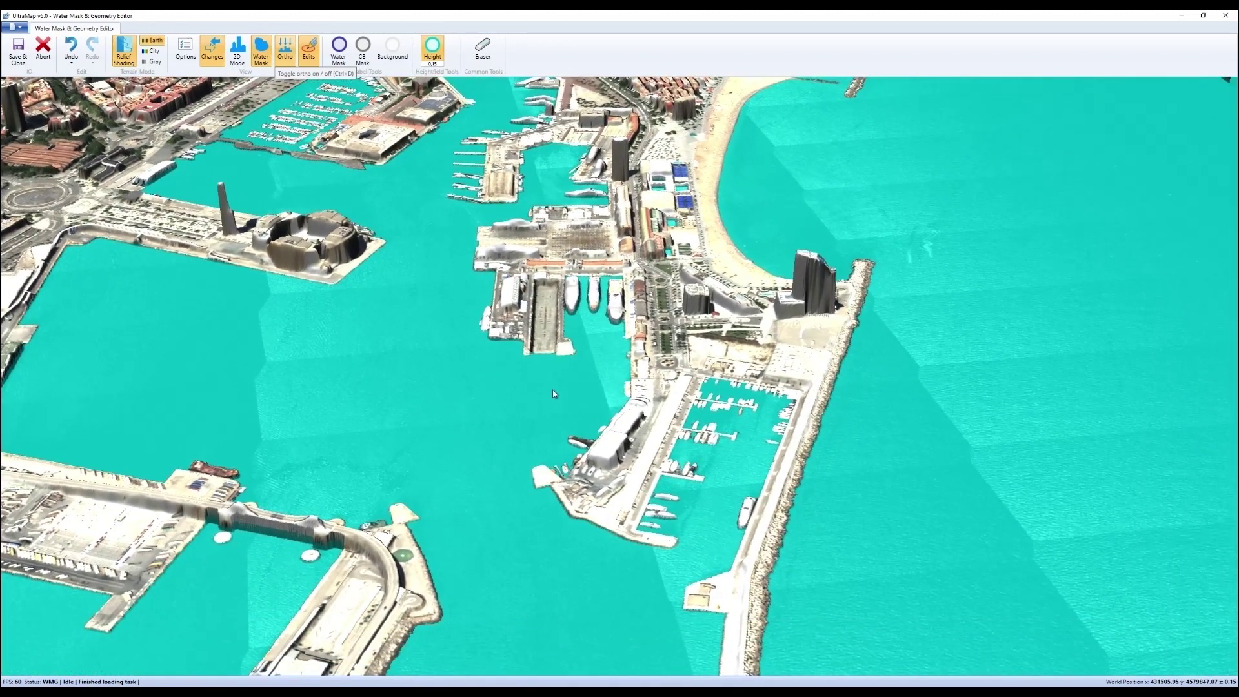
mouse_move(552, 390)
middle_mouse_down()
mouse_move(551, 362)
mouse_move(526, 425)
mouse_move(466, 427)
mouse_move(475, 483)
mouse_move(426, 379)
mouse_move(466, 389)
mouse_move(452, 447)
middle_mouse_up()
mouse_move(508, 263)
middle_mouse_down()
mouse_move(479, 494)
mouse_move(524, 442)
middle_mouse_up()
middle_click_drag(445, 278, 541, 402)
middle_click_drag(345, 297, 531, 361)
middle_click_drag(434, 507, 436, 310)
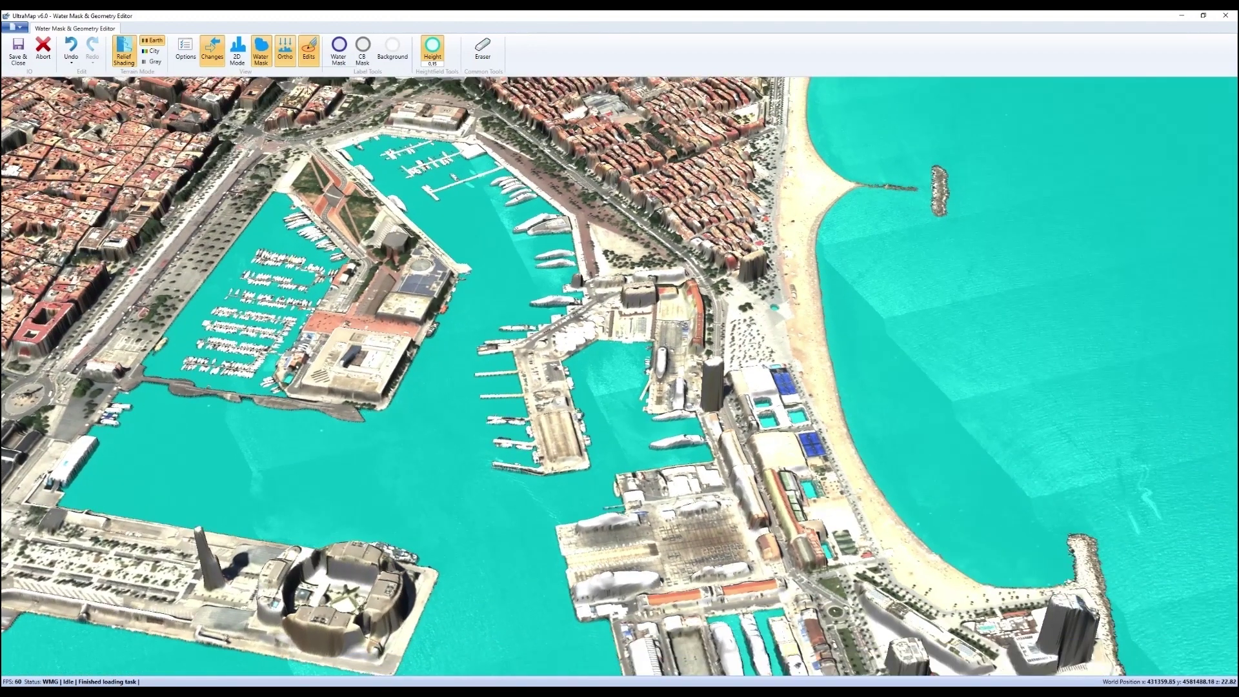
left_click(286, 51)
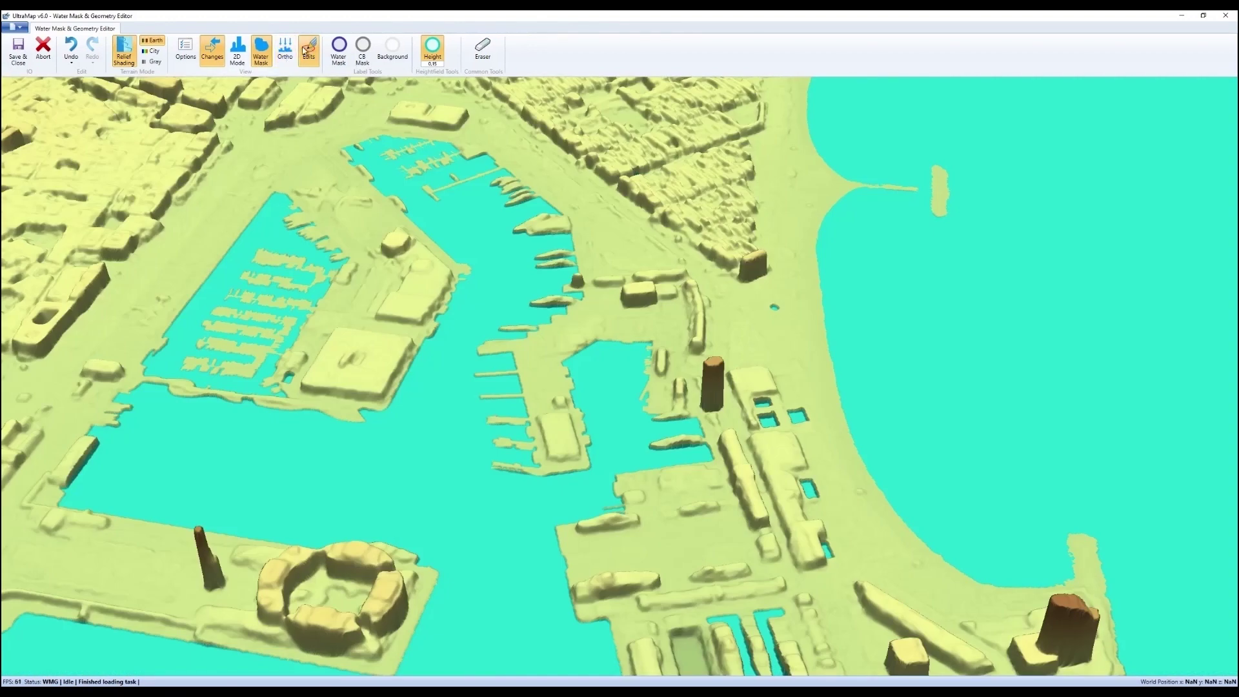
Hide the water mask and edit mask overlays to view the bare edited surface around the harbour basins
left_click(264, 51)
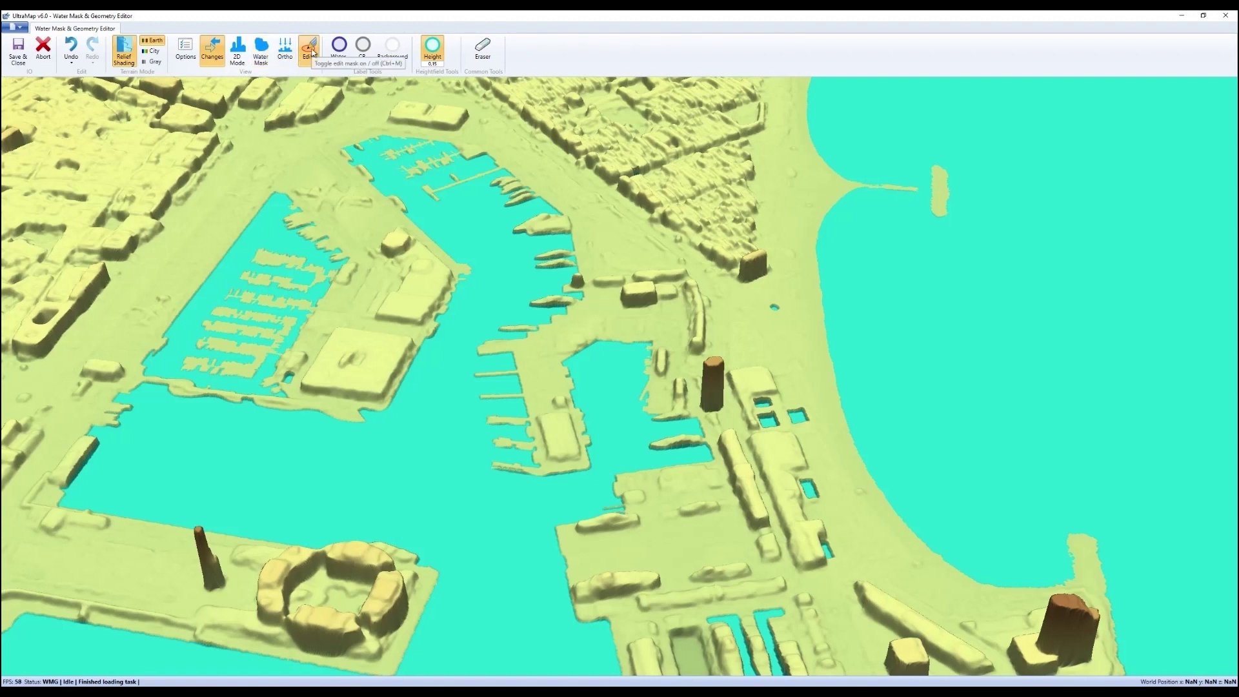
left_click(310, 51)
middle_click_drag(433, 285, 453, 401)
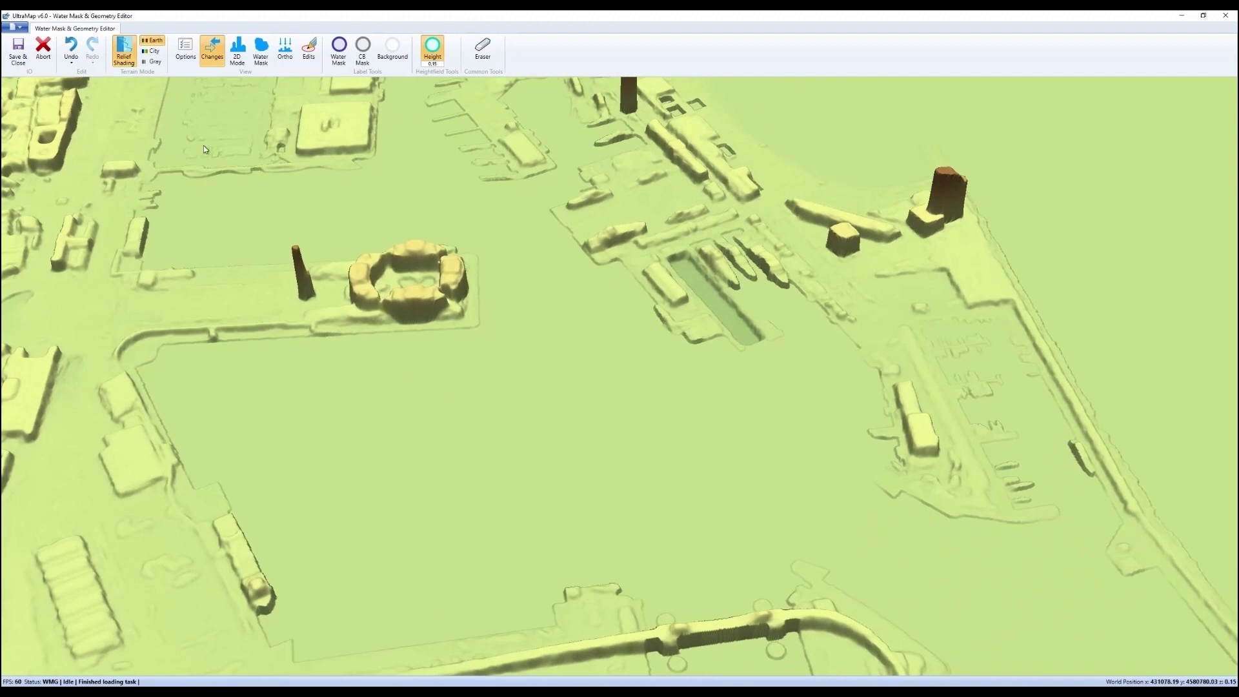
Compare the harbour surface before and after editing by switching the display of changes off and back on
left_click(214, 52)
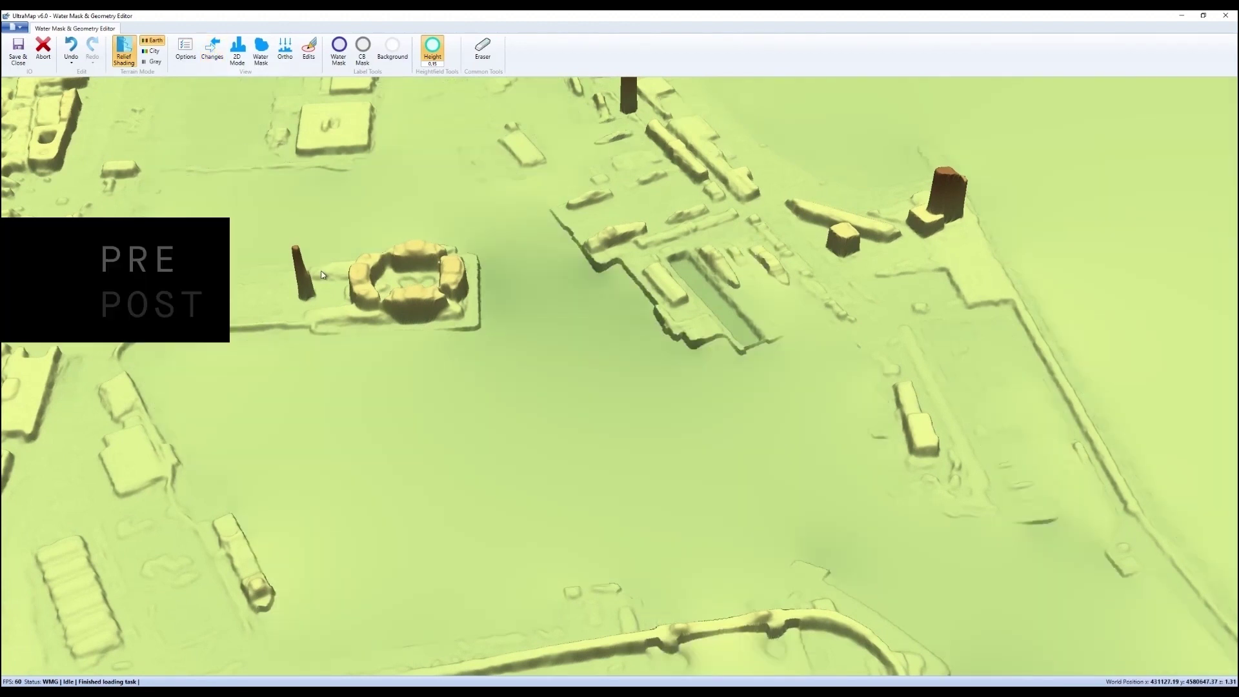
scroll(378, 327, "down", 5)
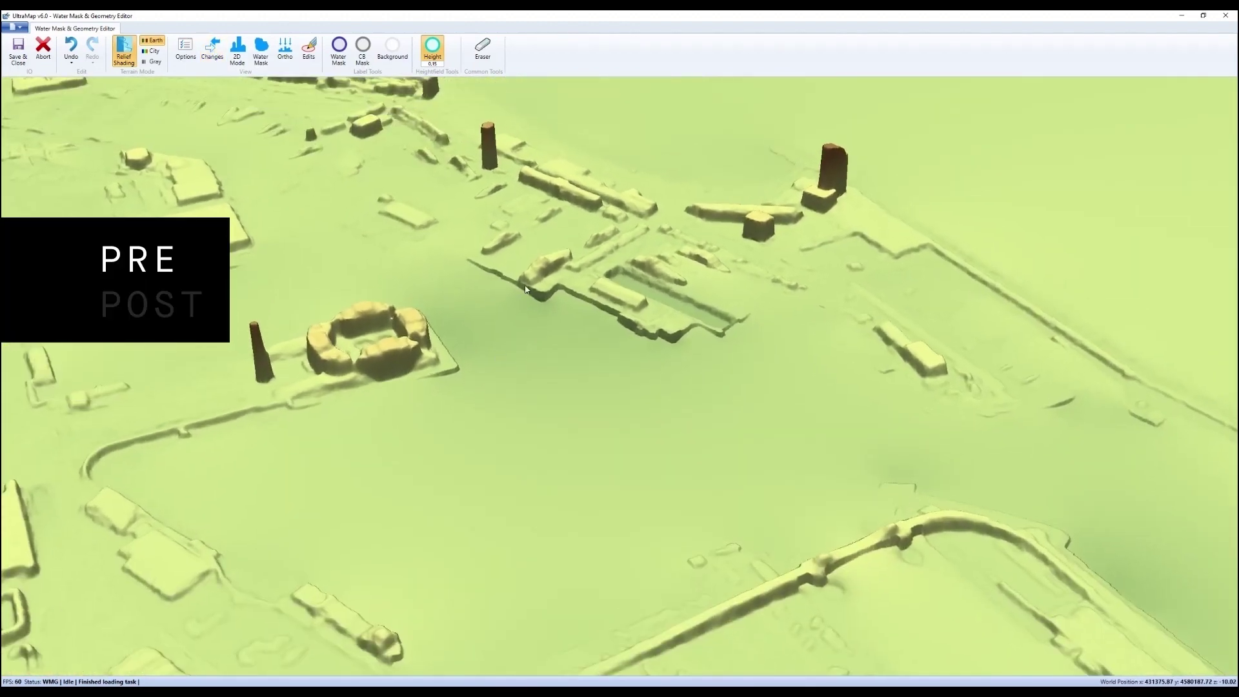
middle_click_drag(519, 359, 526, 428)
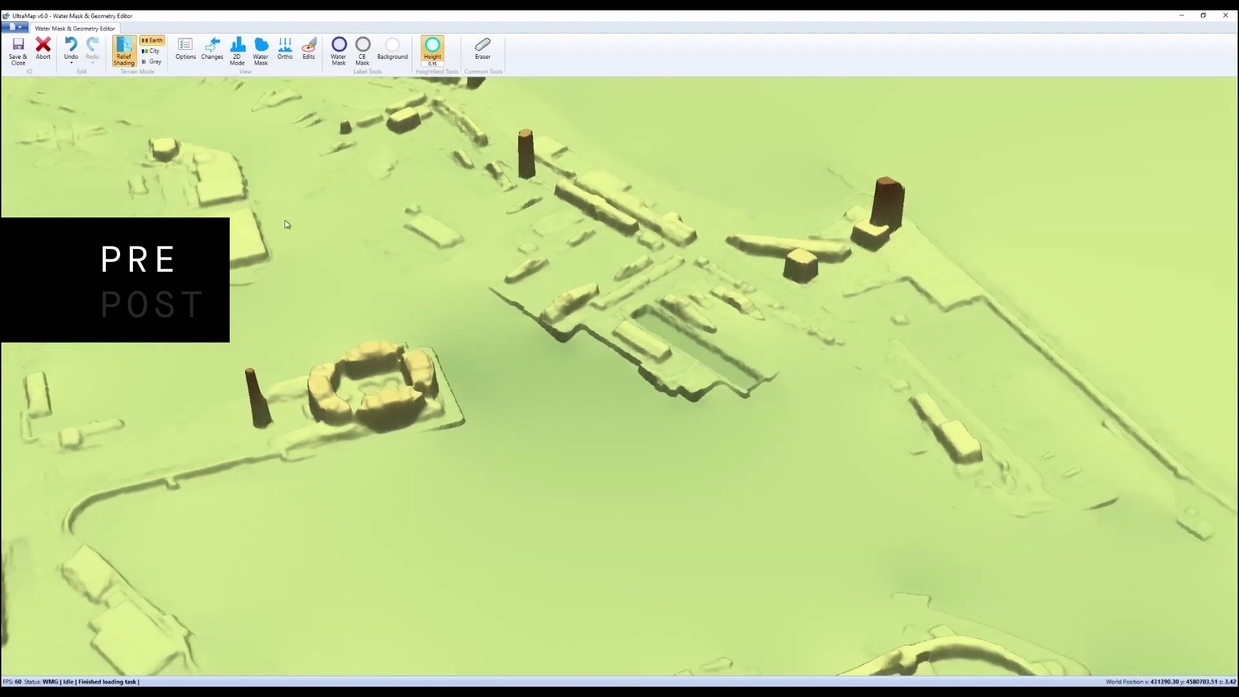
left_click(210, 52)
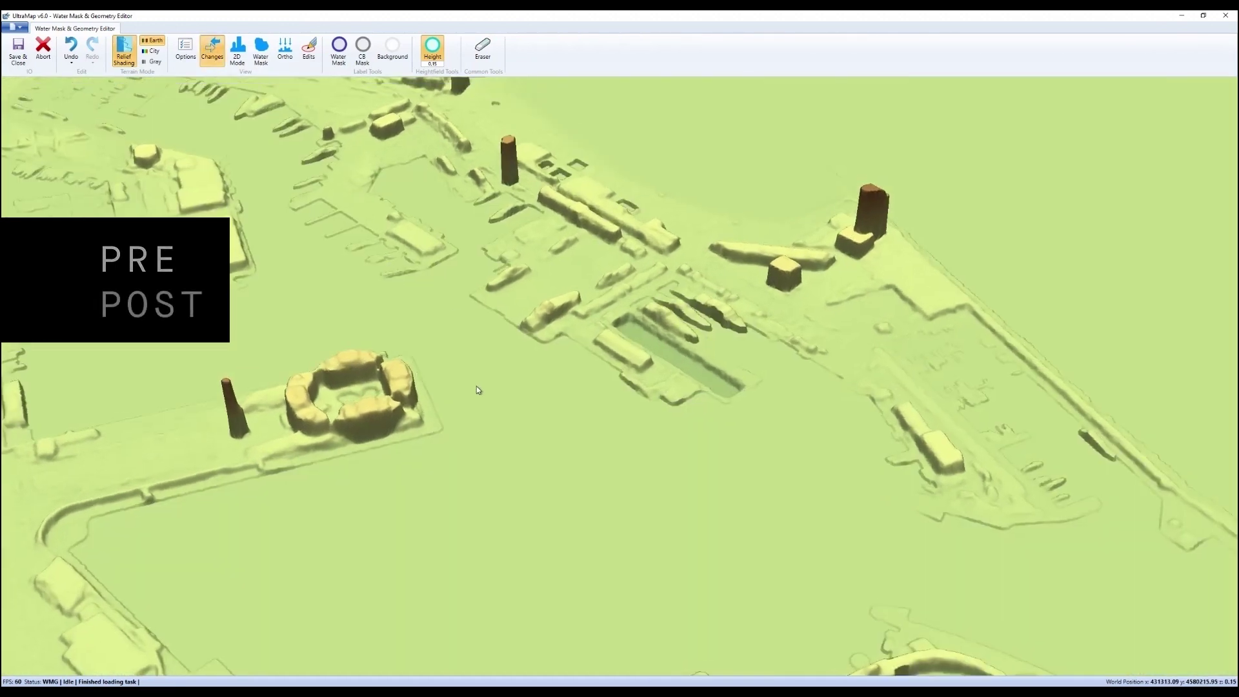
Examine the edited DSM across the wider port, breakwater and open sea from several distant viewing angles
scroll(476, 386, "down", 10)
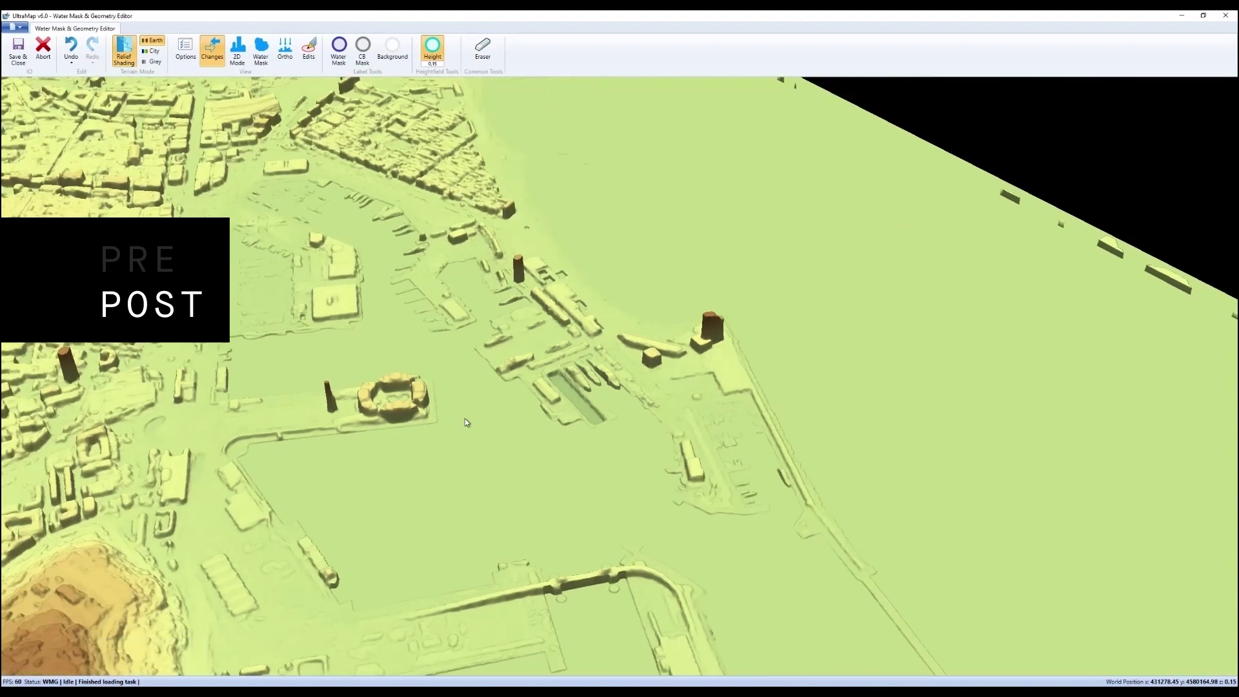
middle_click_drag(533, 454, 630, 358)
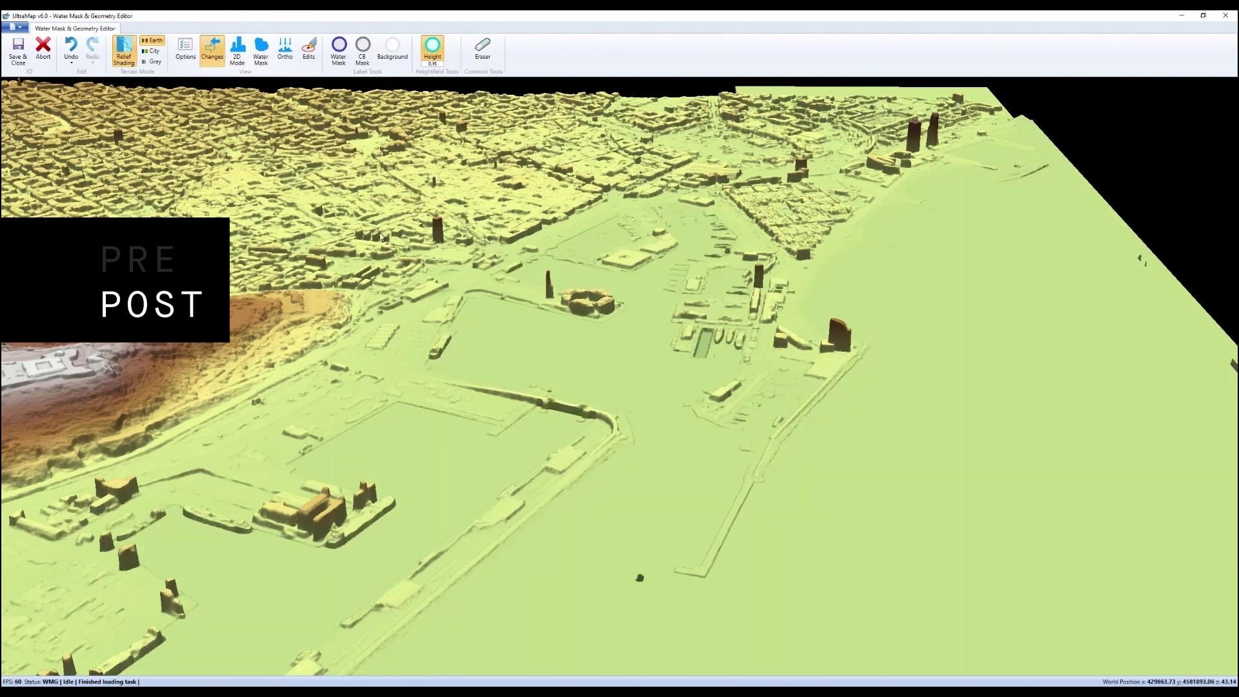
middle_click_drag(552, 375, 578, 445)
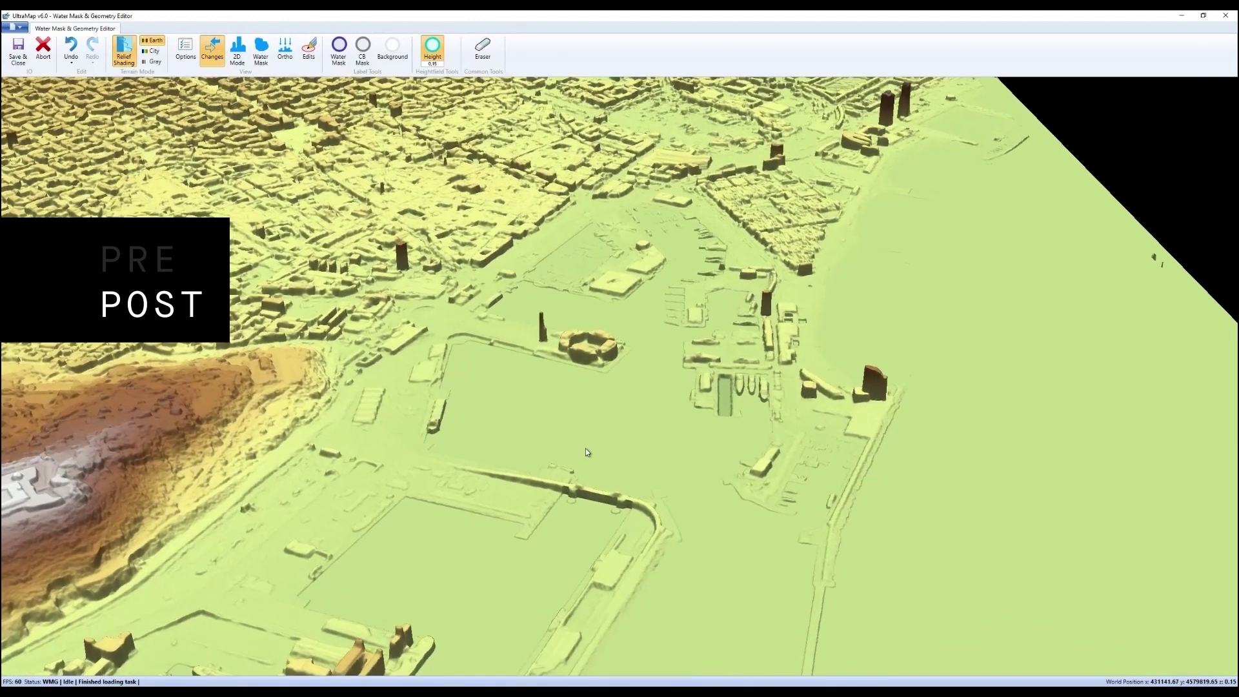
middle_click_drag(604, 401, 622, 417)
scroll(622, 417, "down", 2)
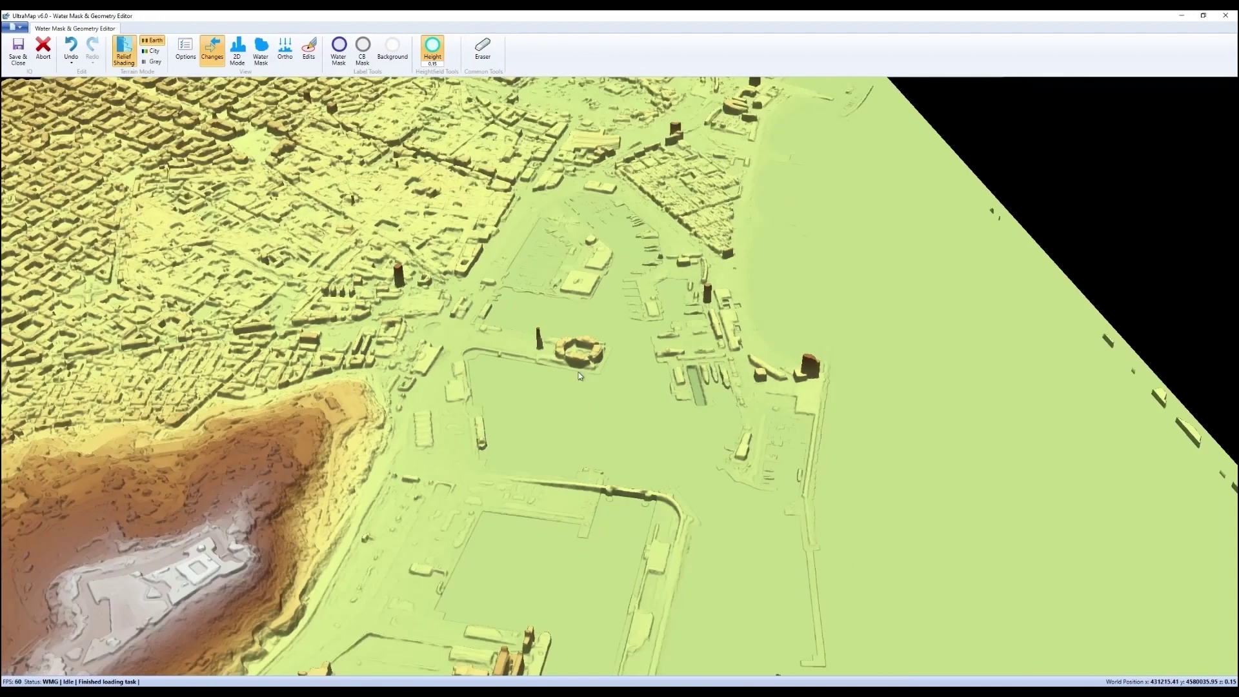
Drape the ortho imagery over the edited surface and compare the port with and without it
left_click(285, 48)
left_click_drag(578, 442, 590, 257)
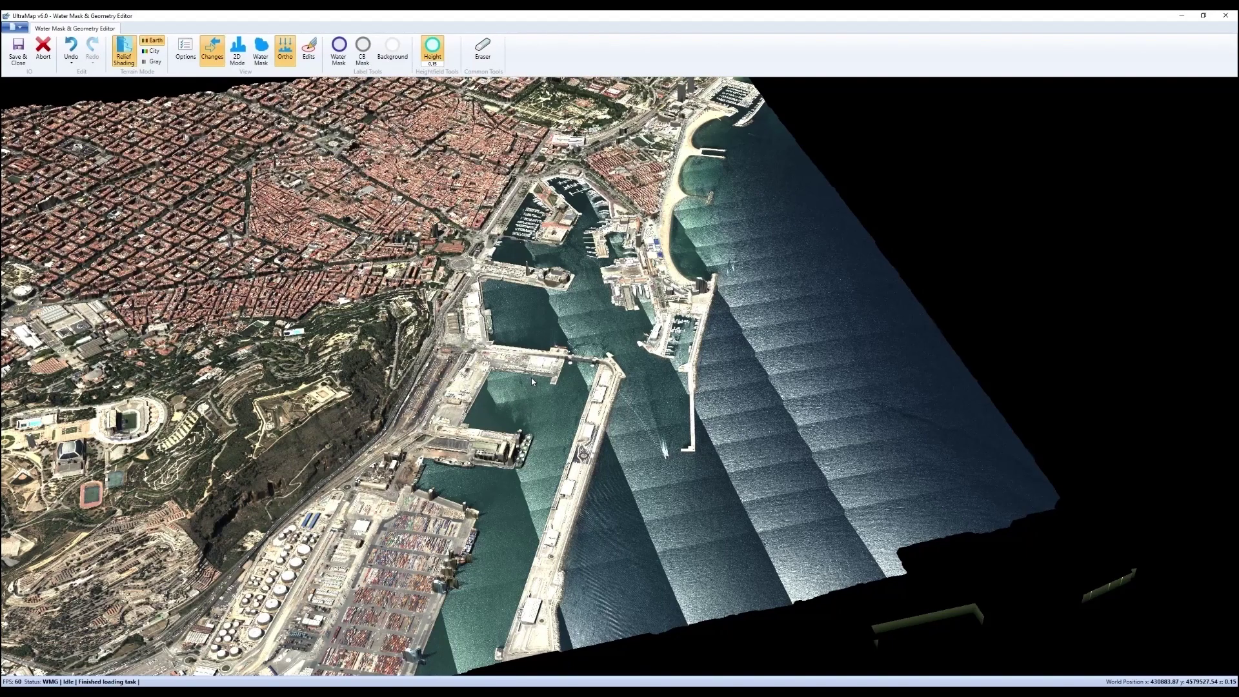
middle_click_drag(532, 378, 581, 406)
mouse_move(589, 363)
middle_mouse_down()
mouse_move(574, 377)
mouse_move(572, 353)
middle_mouse_up()
scroll(575, 372, "up", 3)
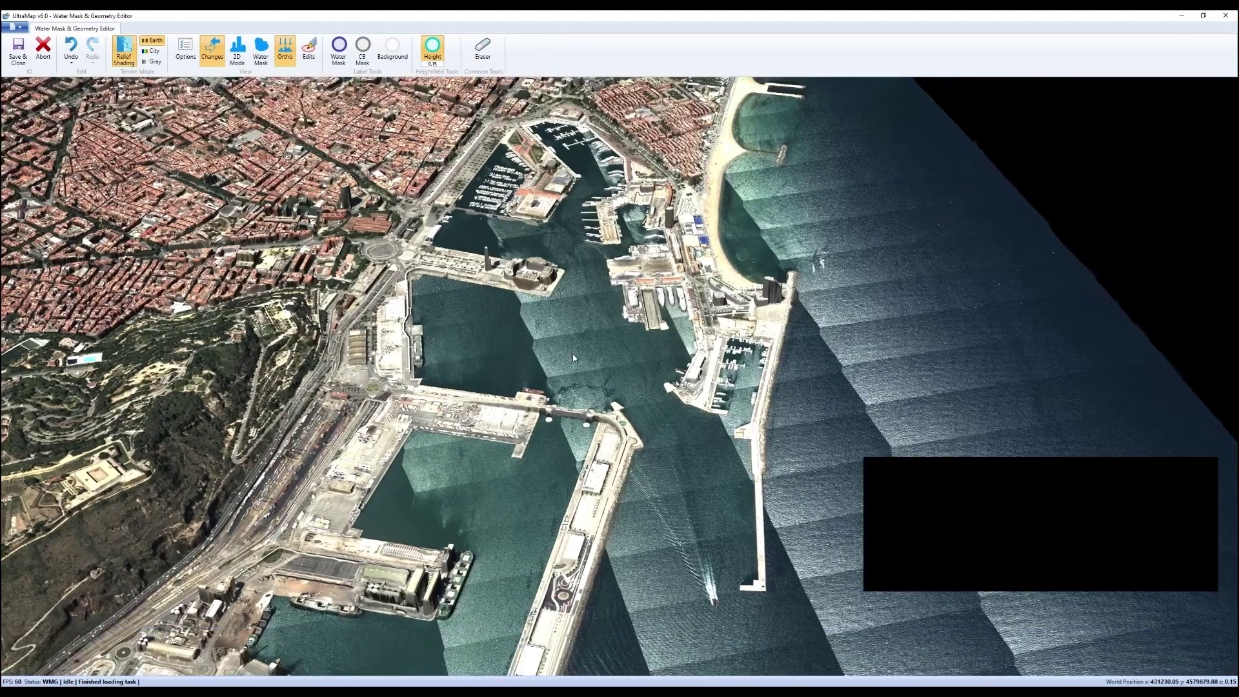
left_click(282, 53)
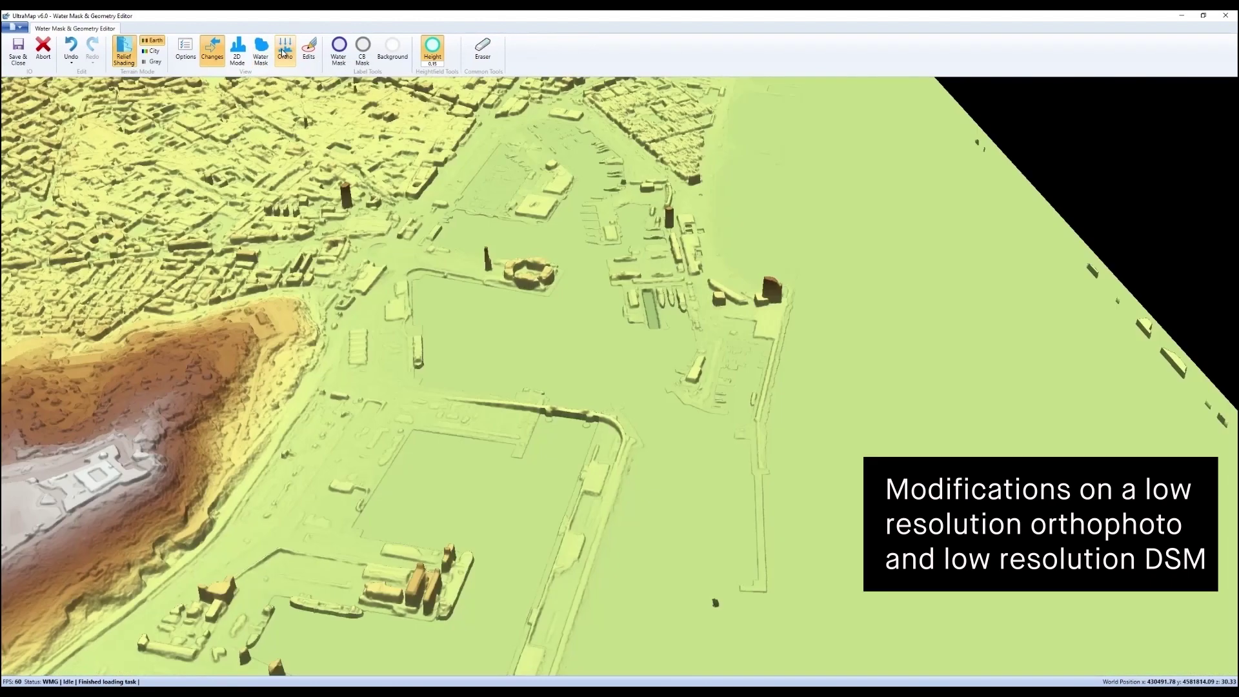
left_click(282, 53)
Inspect the ortho-textured harbour, marina, breakwater and beaches from different angles and distances
scroll(453, 306, "up", 1)
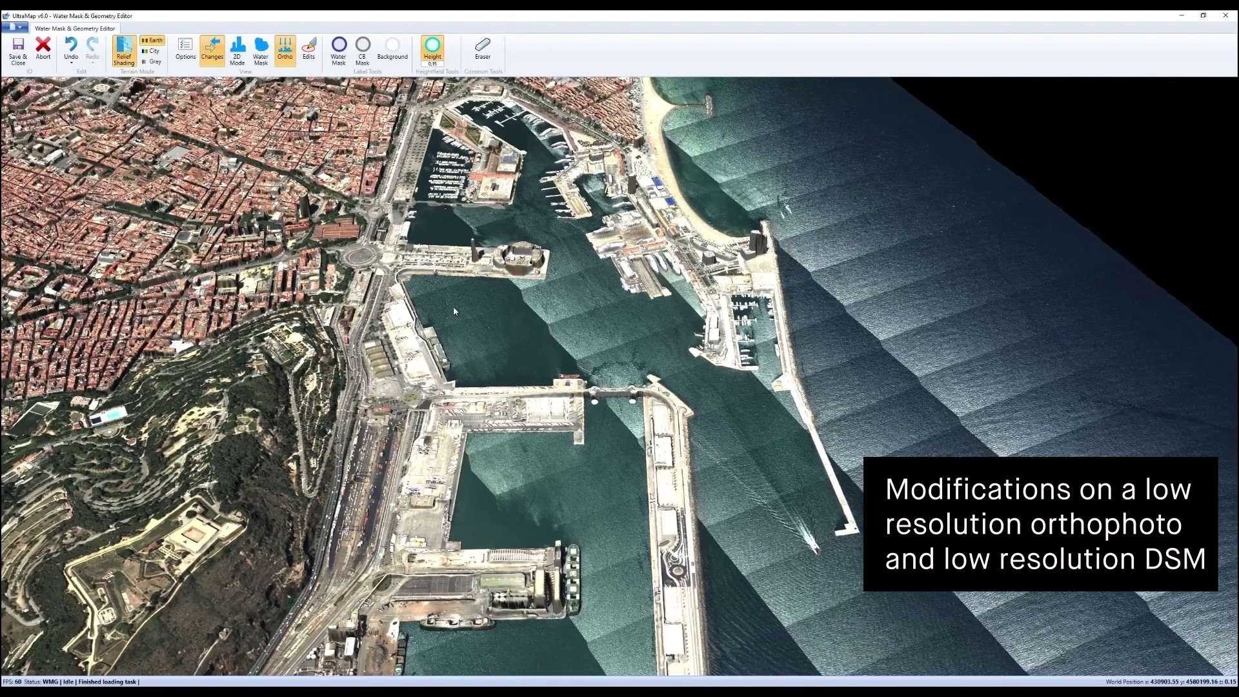
middle_click_drag(450, 306, 418, 374)
right_click_drag(418, 374, 411, 330)
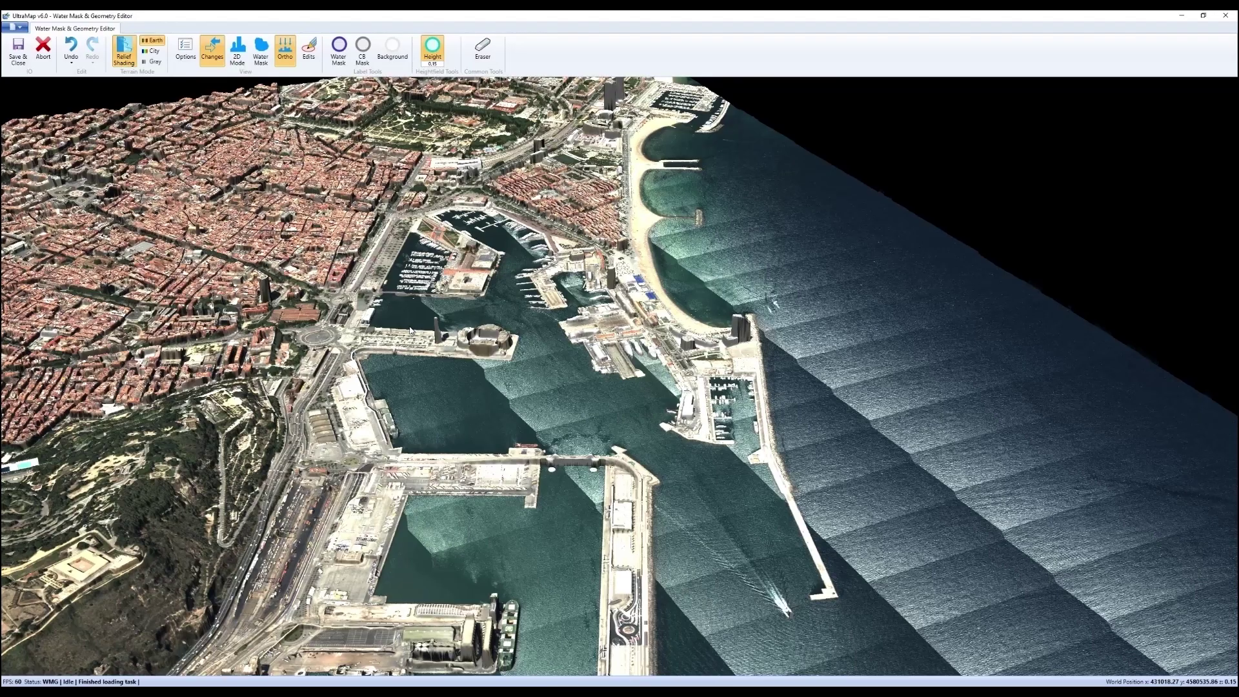
scroll(466, 345, "down", 5)
scroll(466, 345, "up", 5)
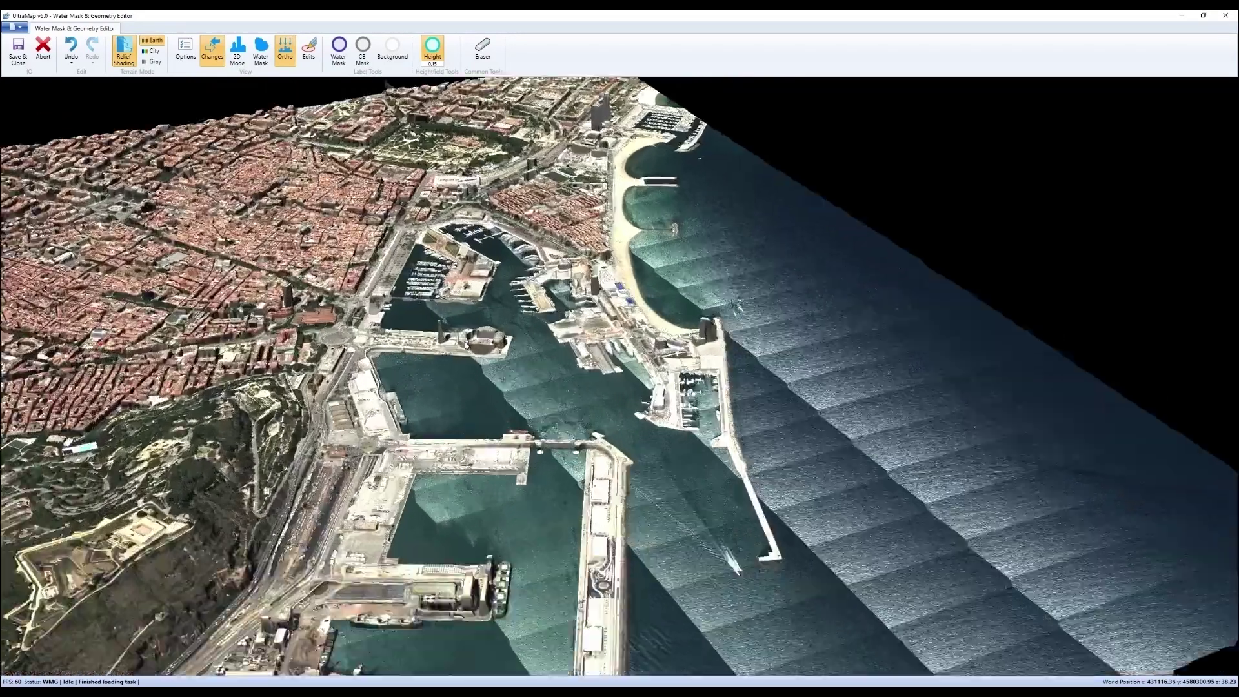
scroll(466, 345, "up", 2)
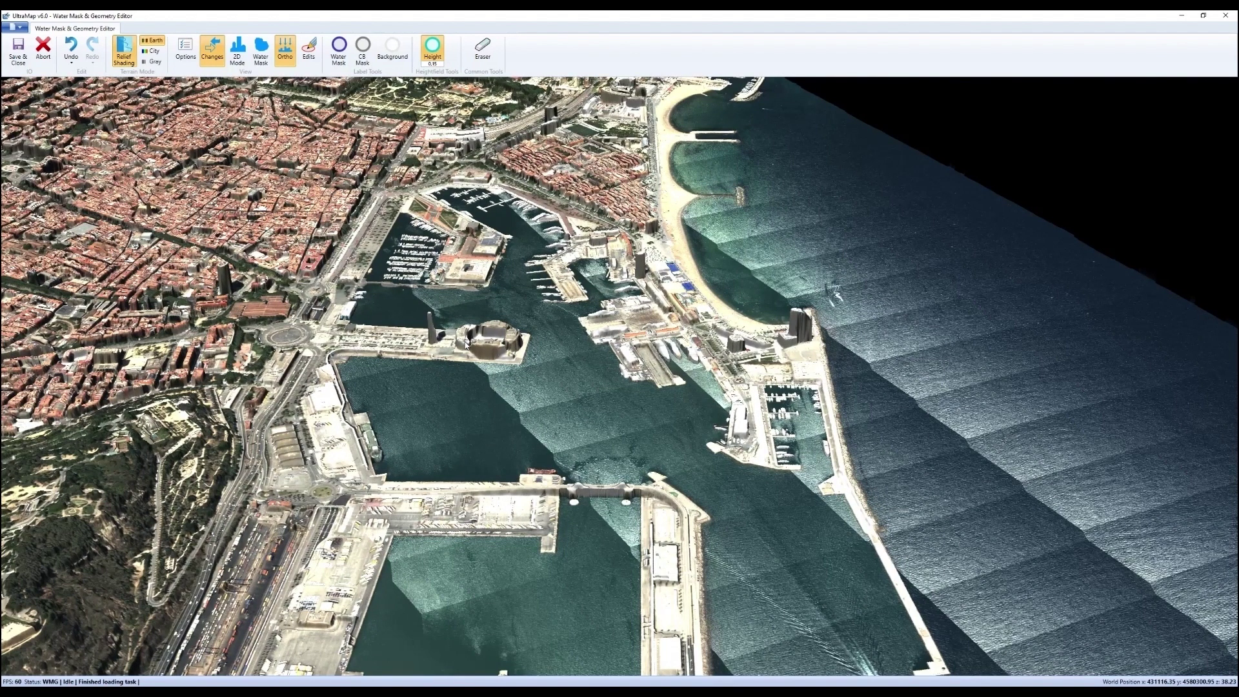
middle_click_drag(518, 355, 477, 373)
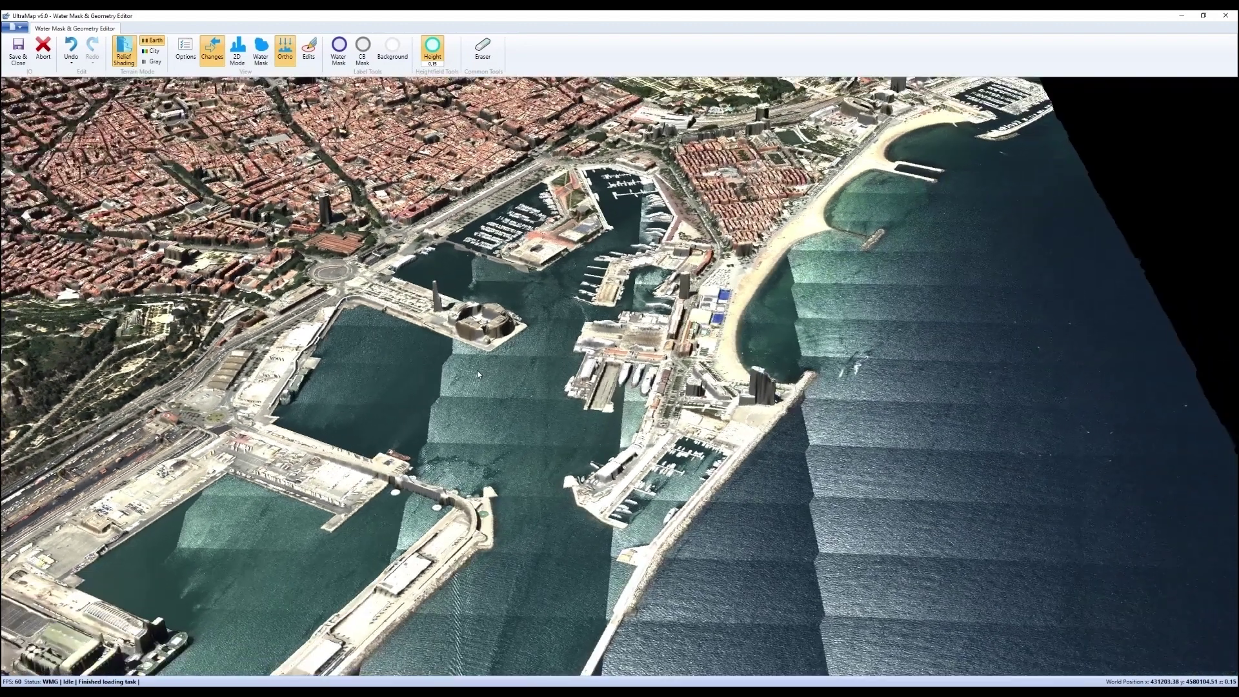